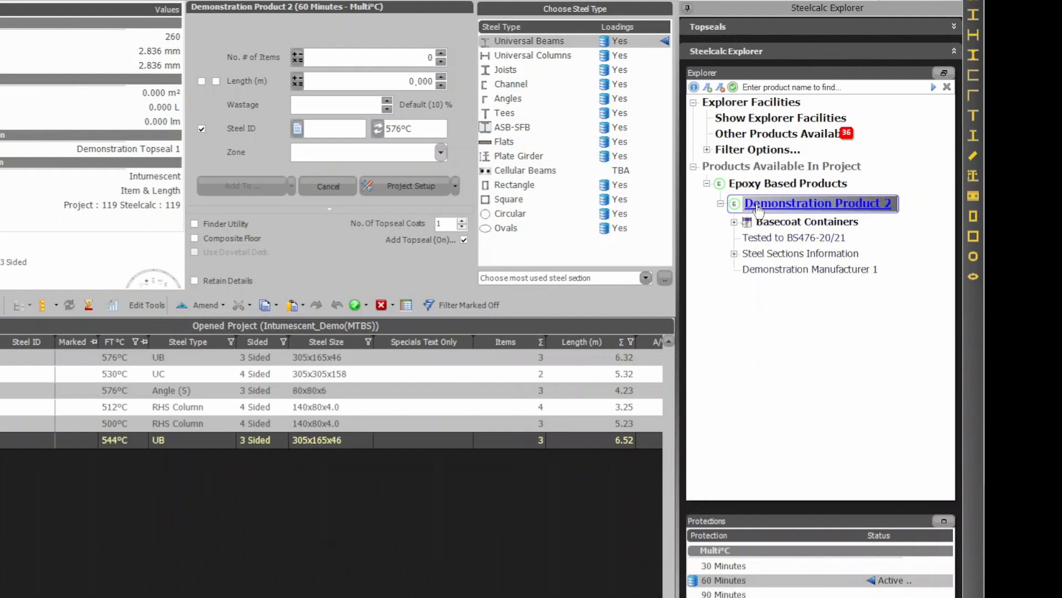
- Add Demonstration Product 3 from Demonstration Manufacturer 2 to the project with 60 Minutes hourly protection
click(759, 135)
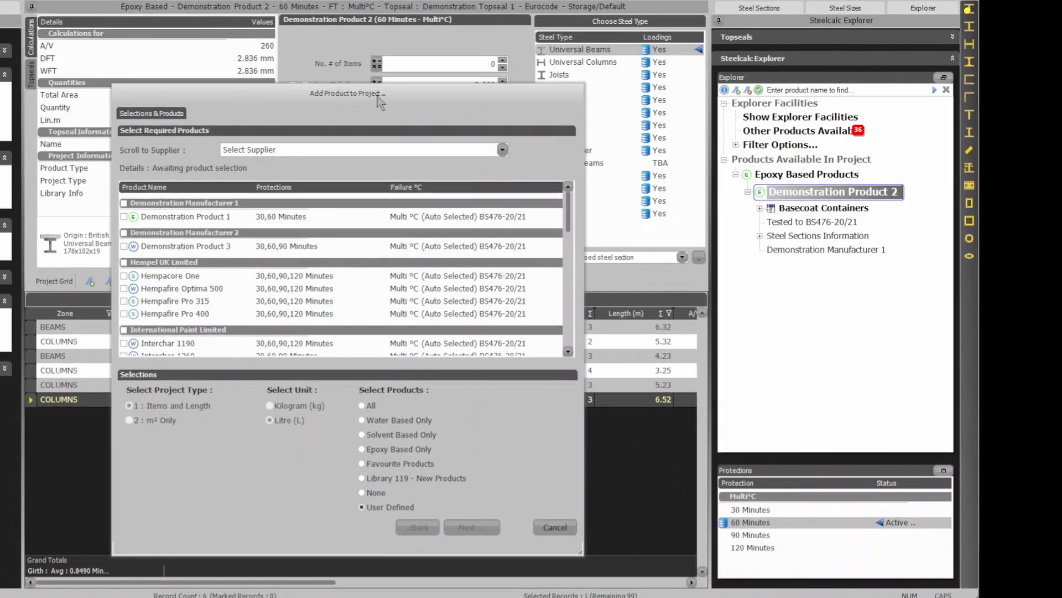
drag(377, 94, 391, 31)
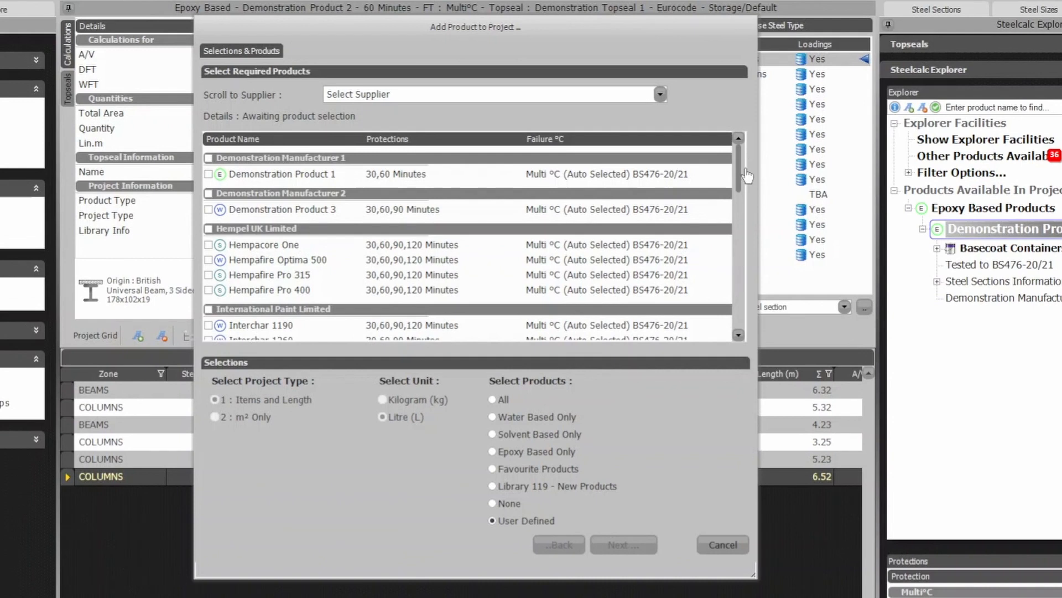
mouse_move(741, 184)
mouse_down()
mouse_move(741, 328)
mouse_move(741, 172)
mouse_up()
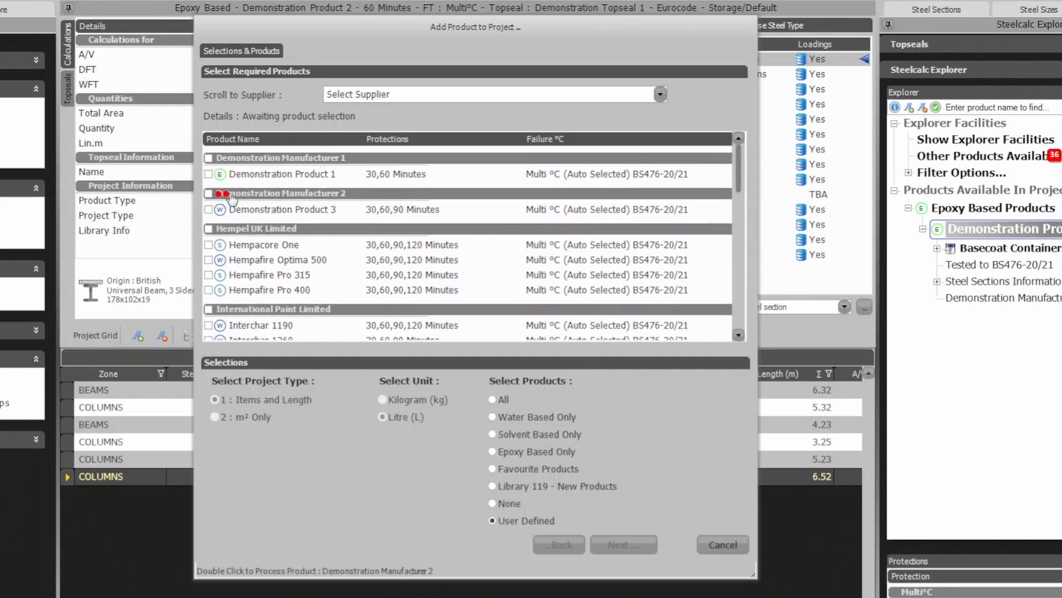
double_click(257, 197)
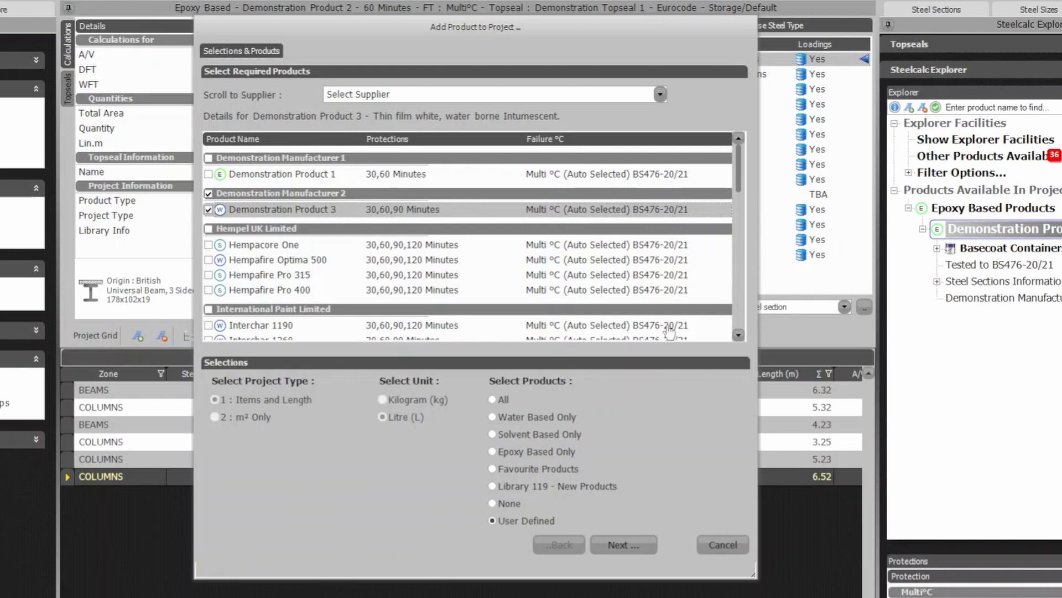
click(628, 545)
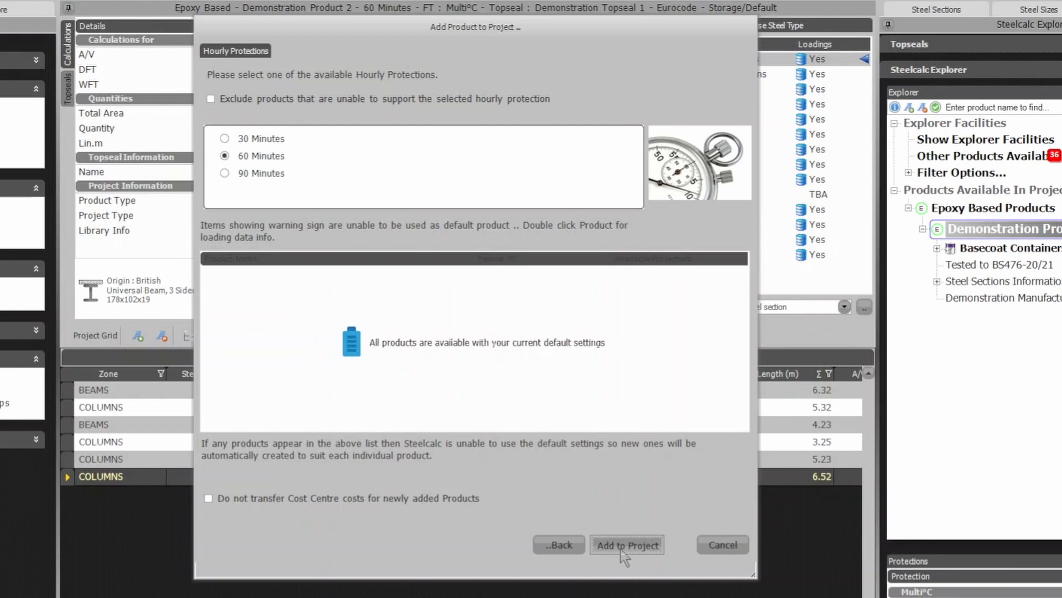
click(622, 546)
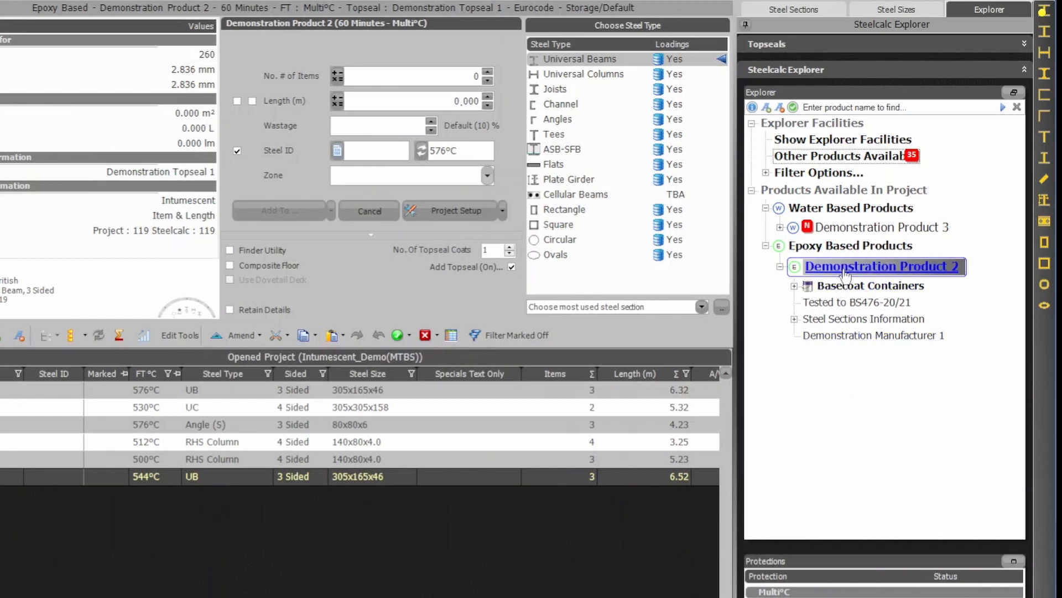
- Examine Demonstration Product 3's details and basecoat container sizes among the project's water and epoxy based products
click(780, 228)
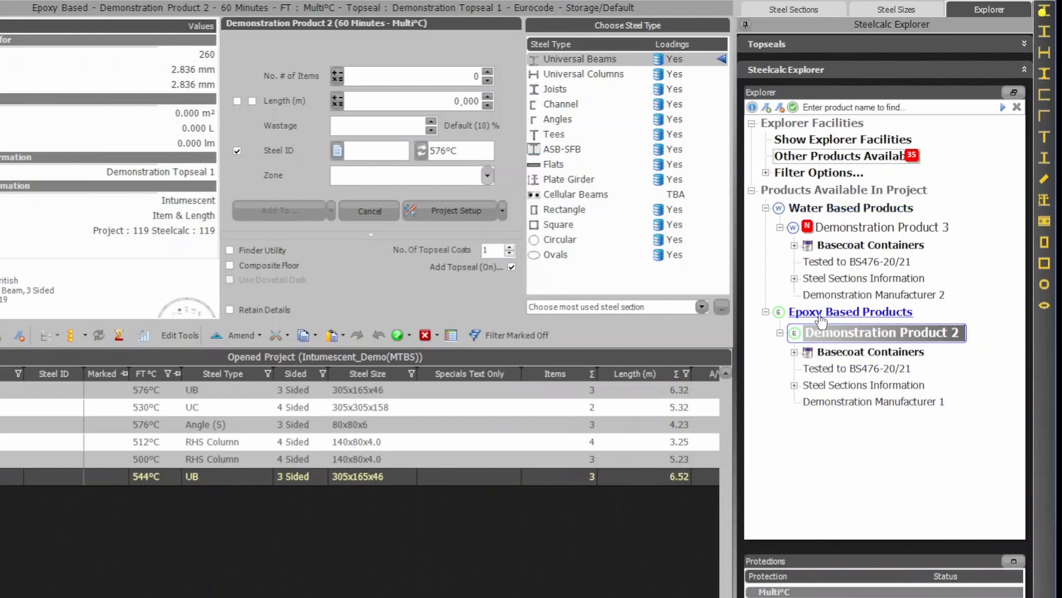
click(767, 312)
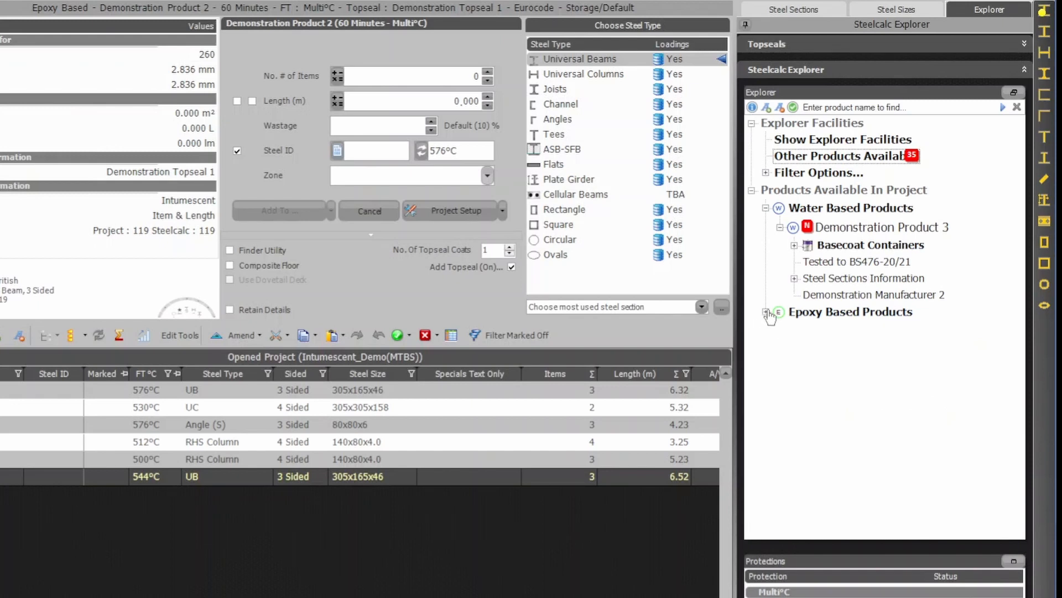
click(766, 312)
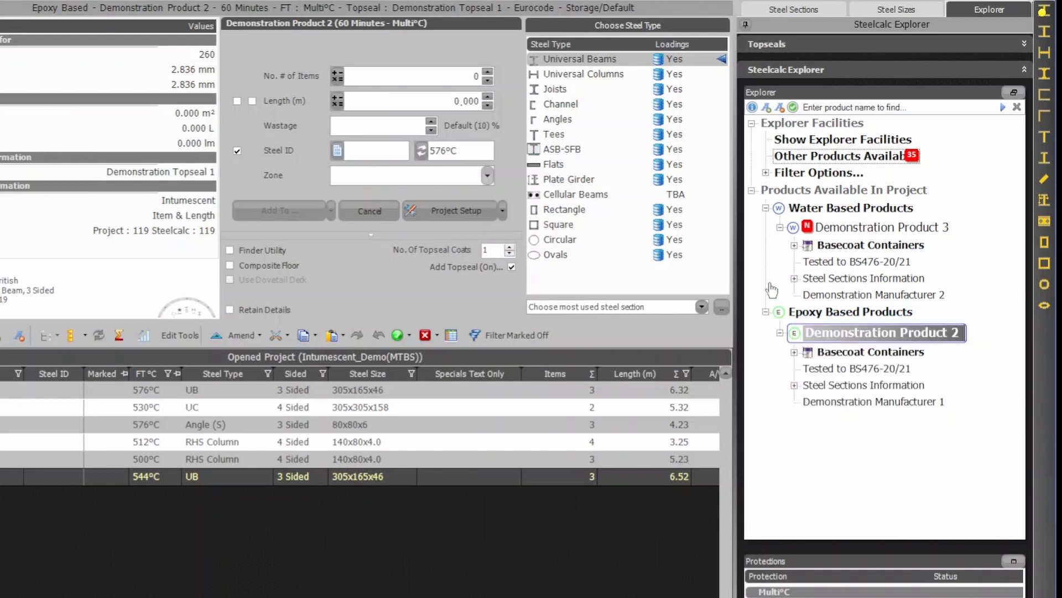
click(766, 209)
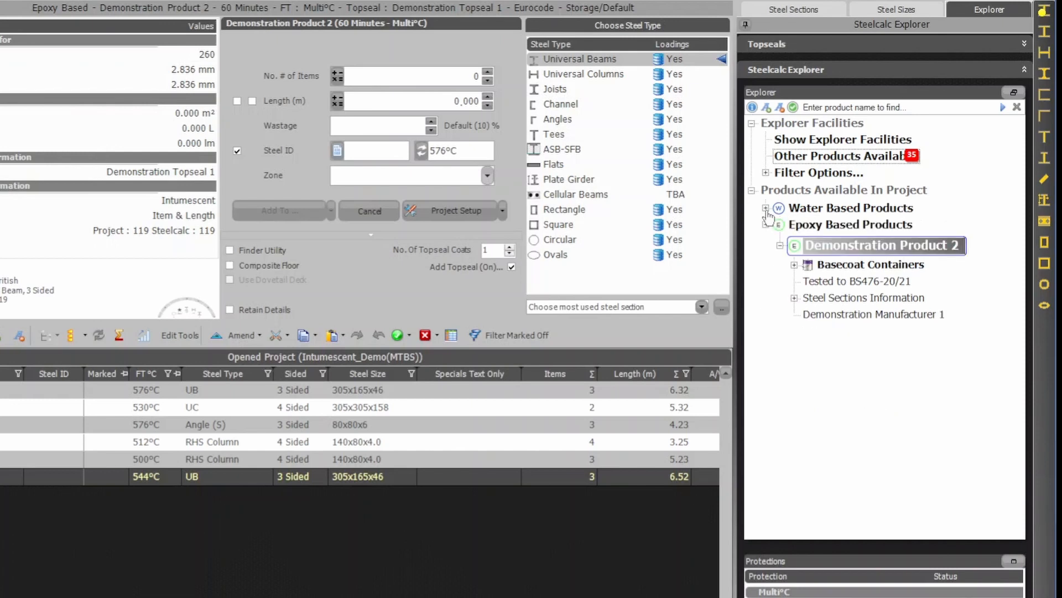
click(766, 208)
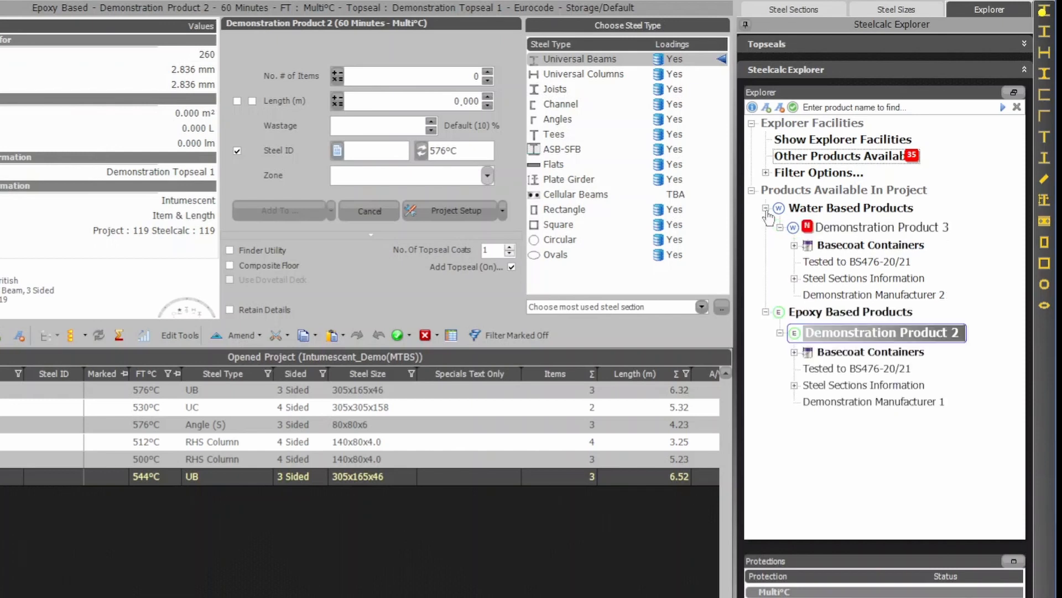
click(794, 246)
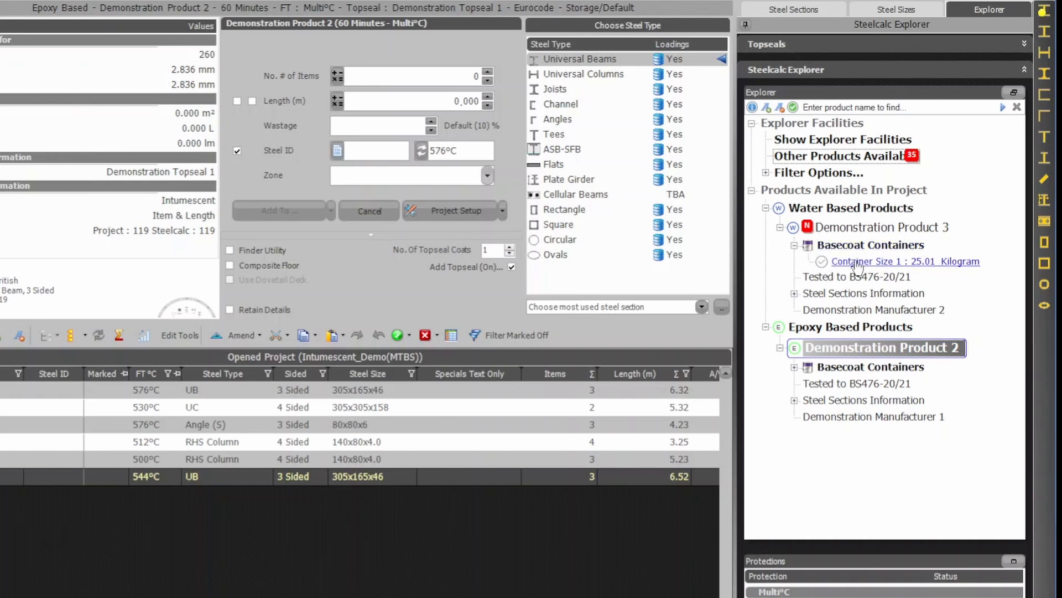
click(794, 245)
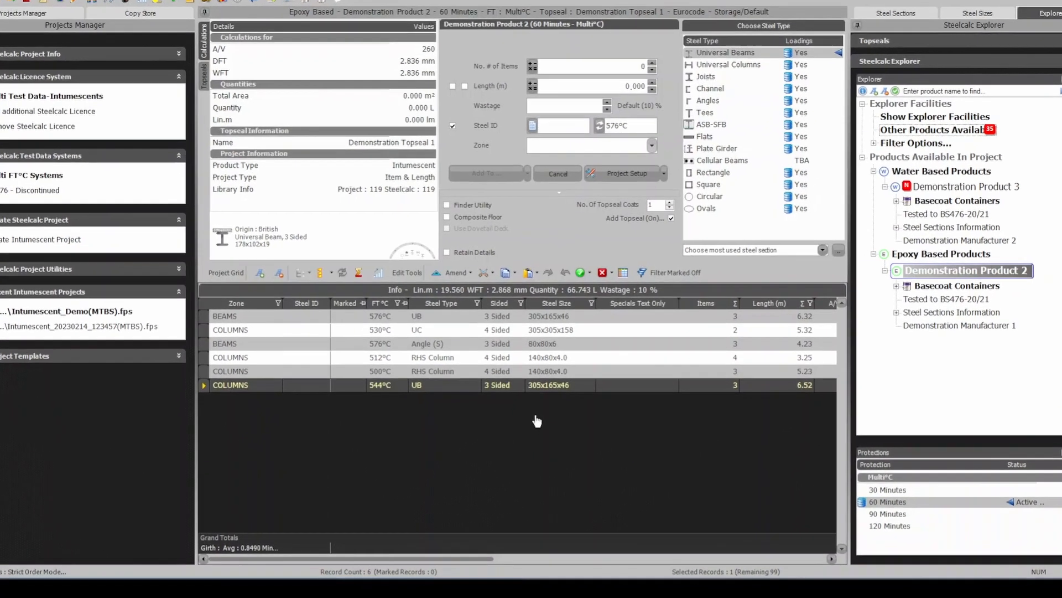
right_click(537, 440)
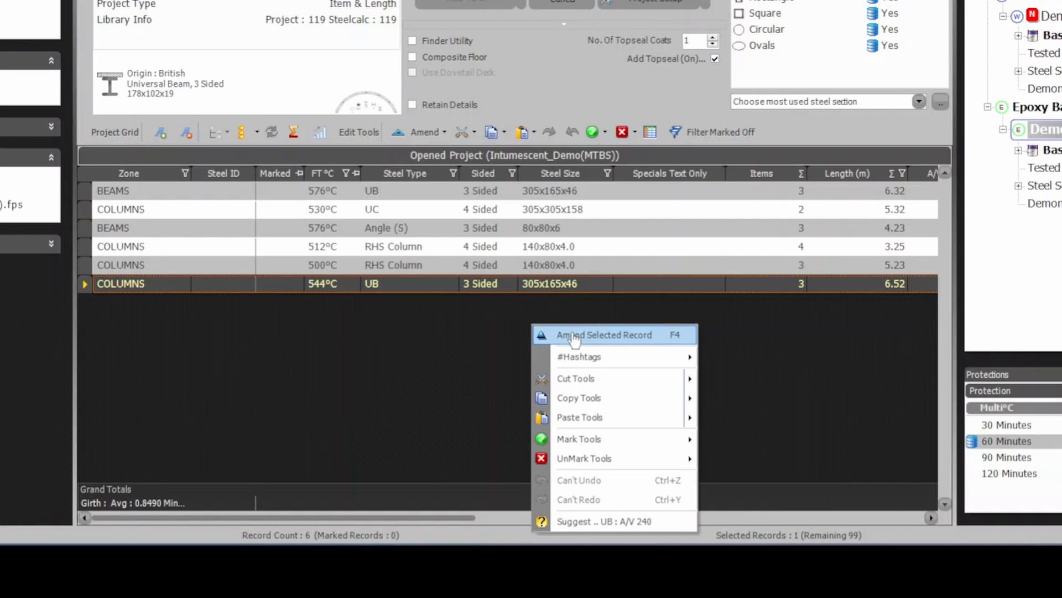
mouse_move(576, 386)
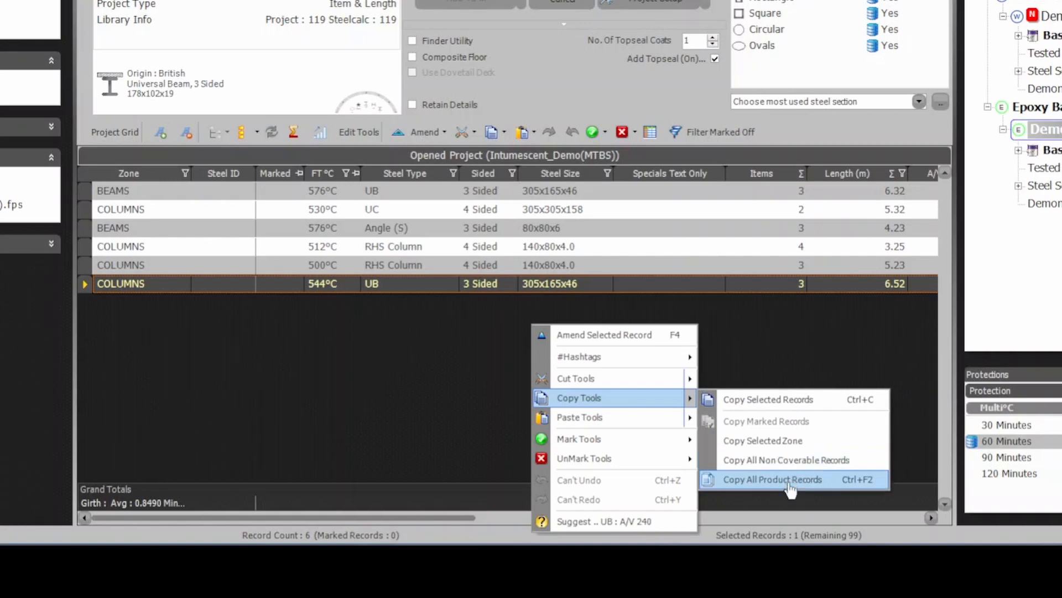
mouse_move(613, 429)
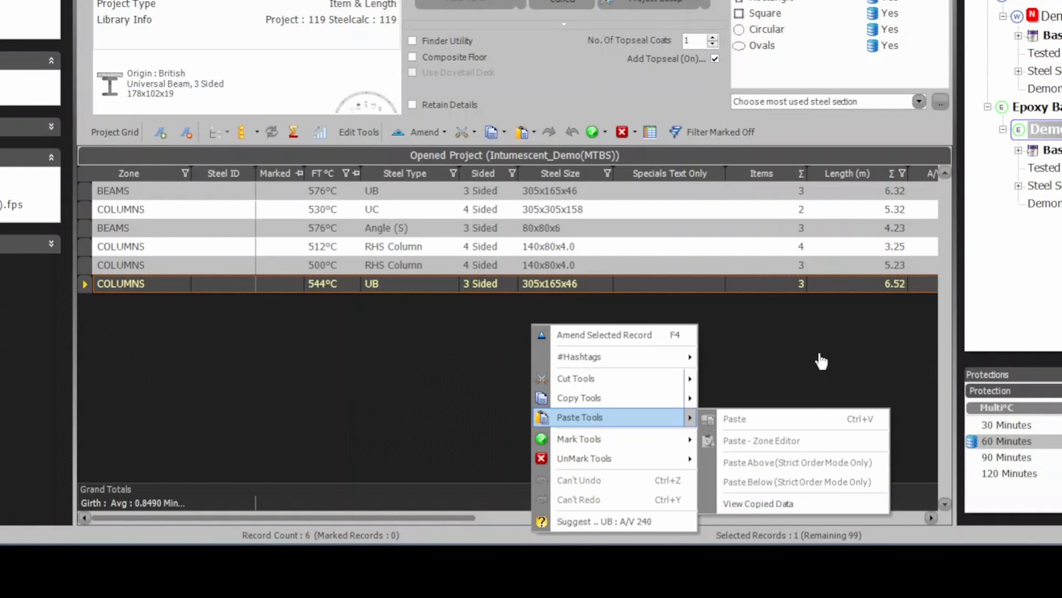
click(818, 320)
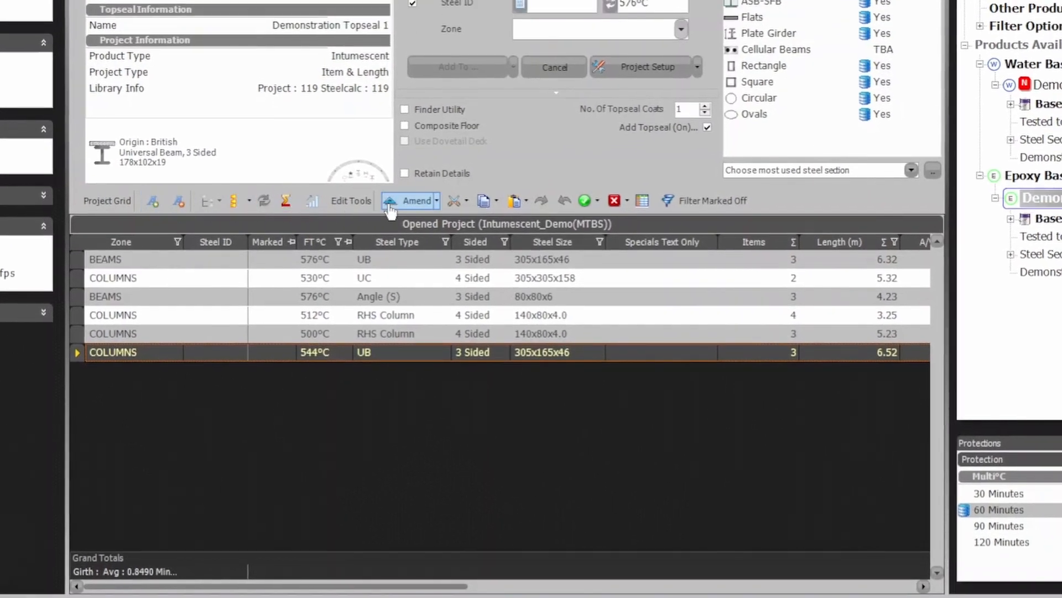
click(468, 201)
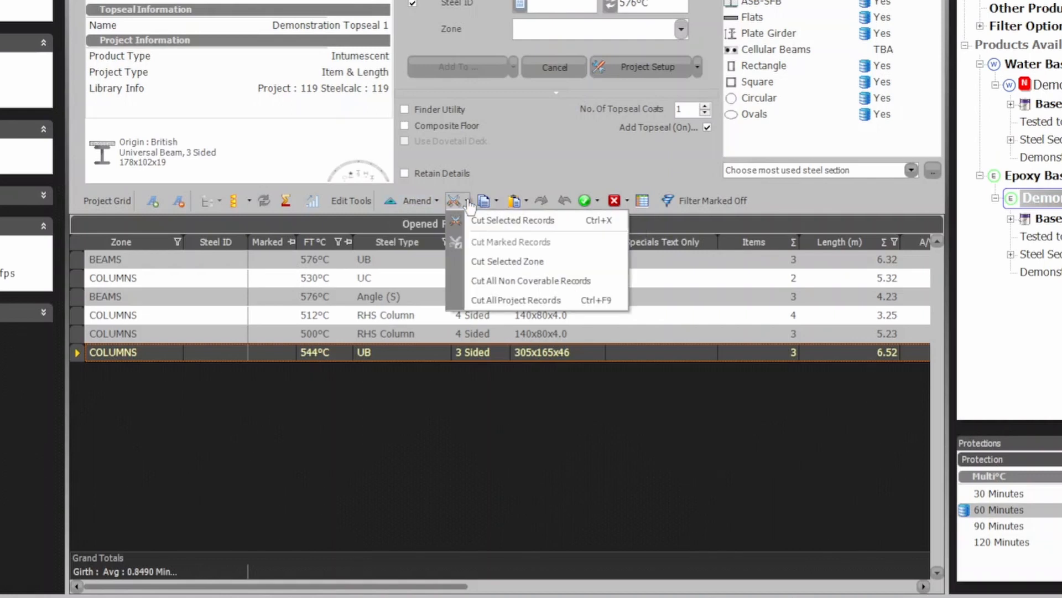
mouse_move(487, 203)
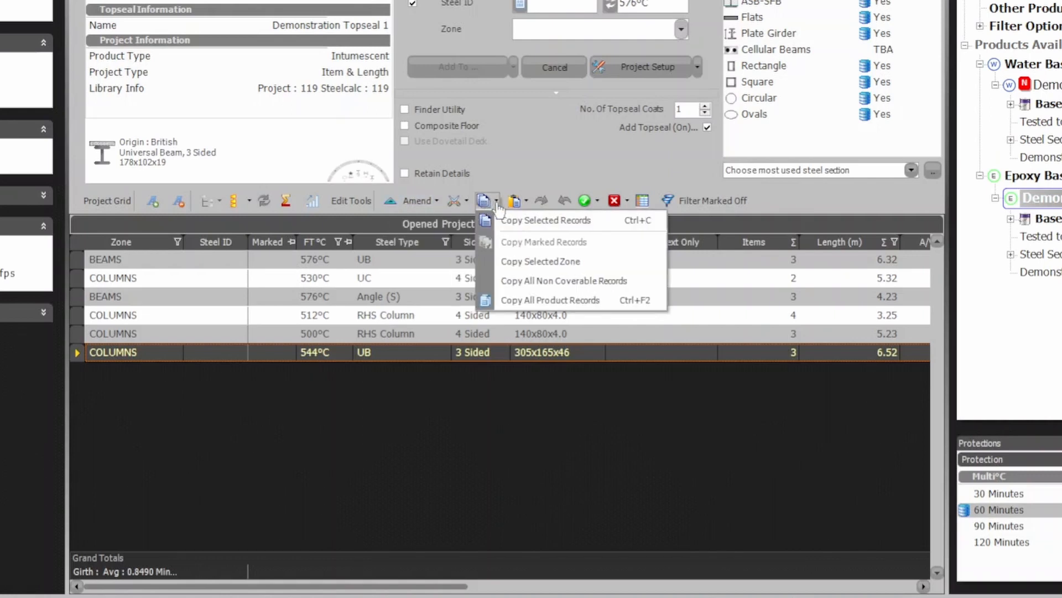
mouse_move(520, 207)
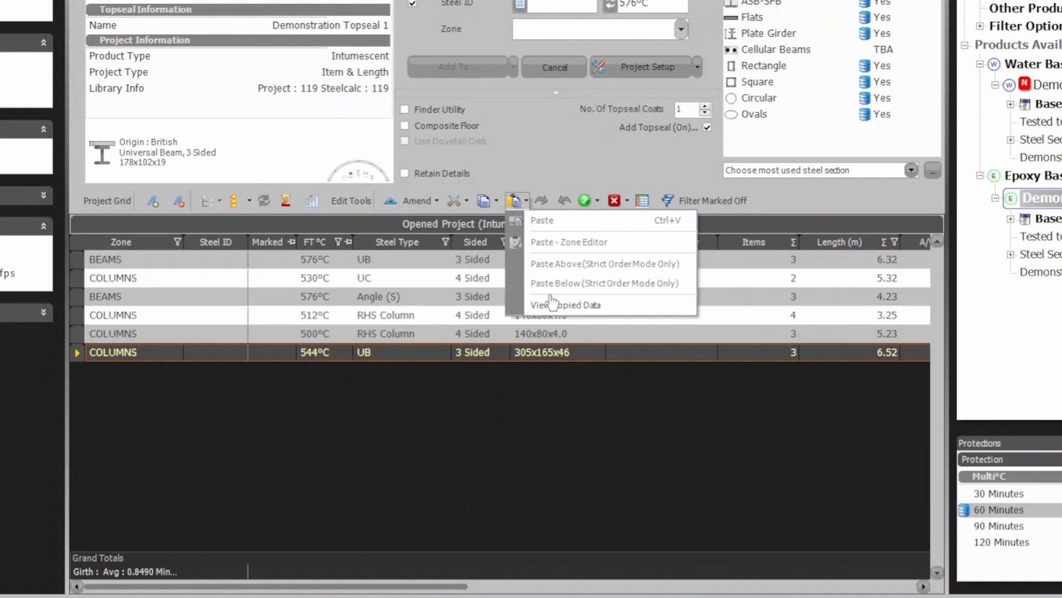
click(584, 404)
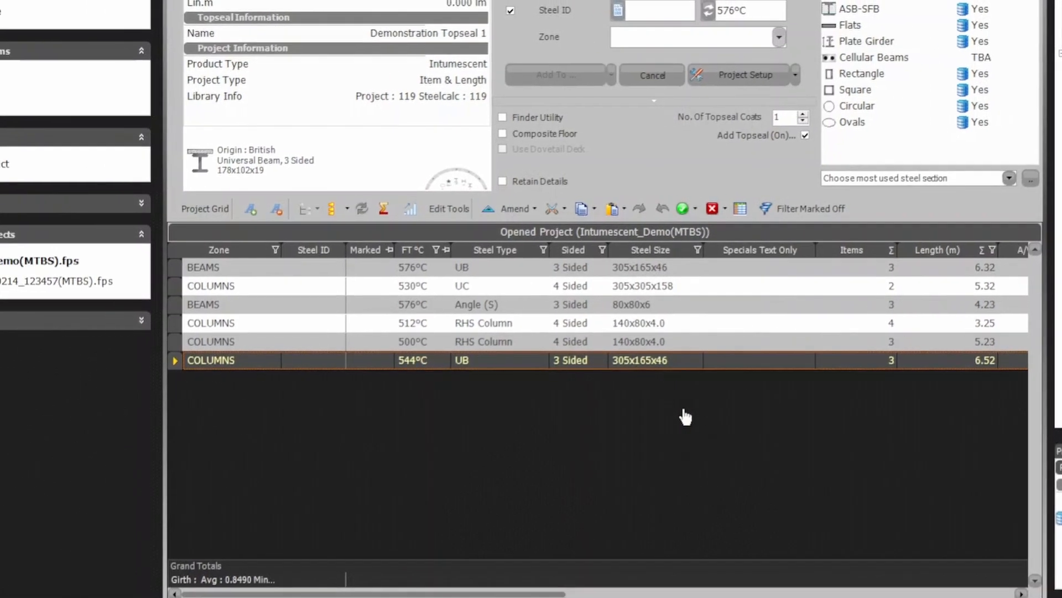
- Select the 80x80x6 Angle record and the 576°C UB beam record one at a time in the project grid
click(128, 360)
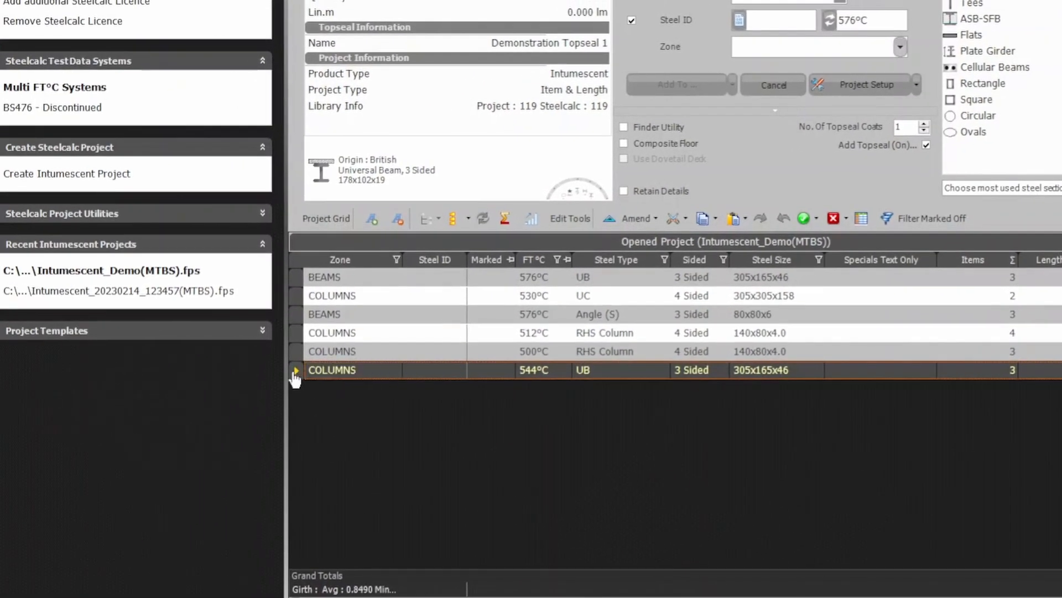
click(294, 321)
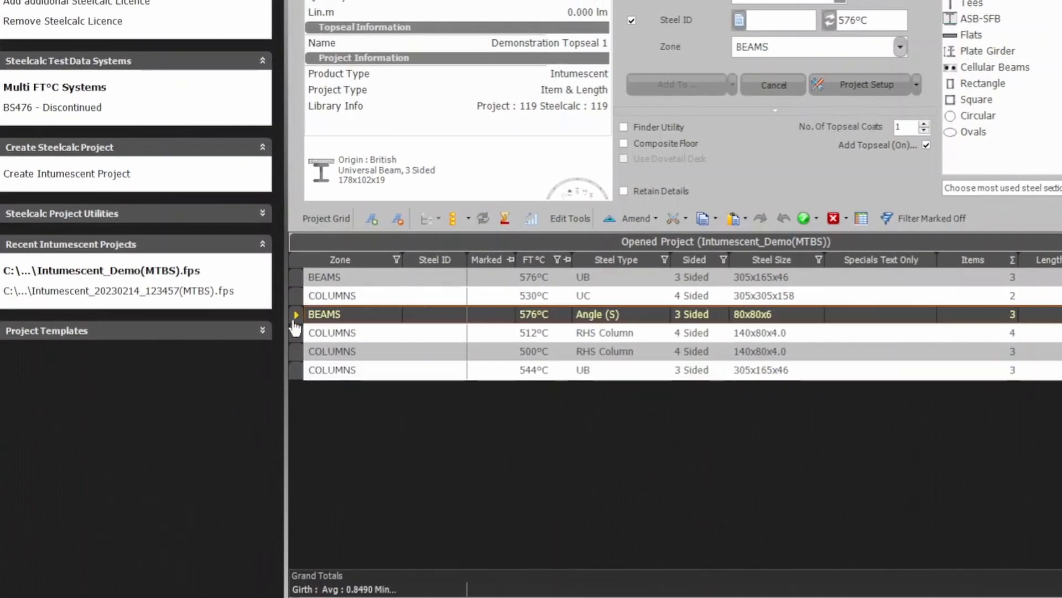
click(293, 278)
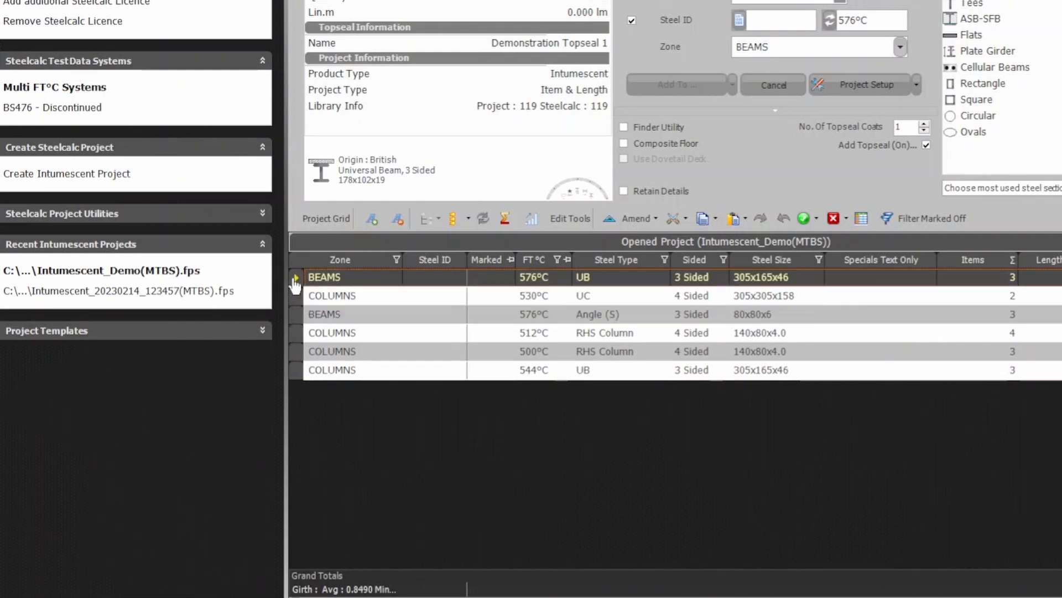
- Select the 80x80x6 Angle, 544°C UB and 576°C UB records together in the project grid
click(295, 315)
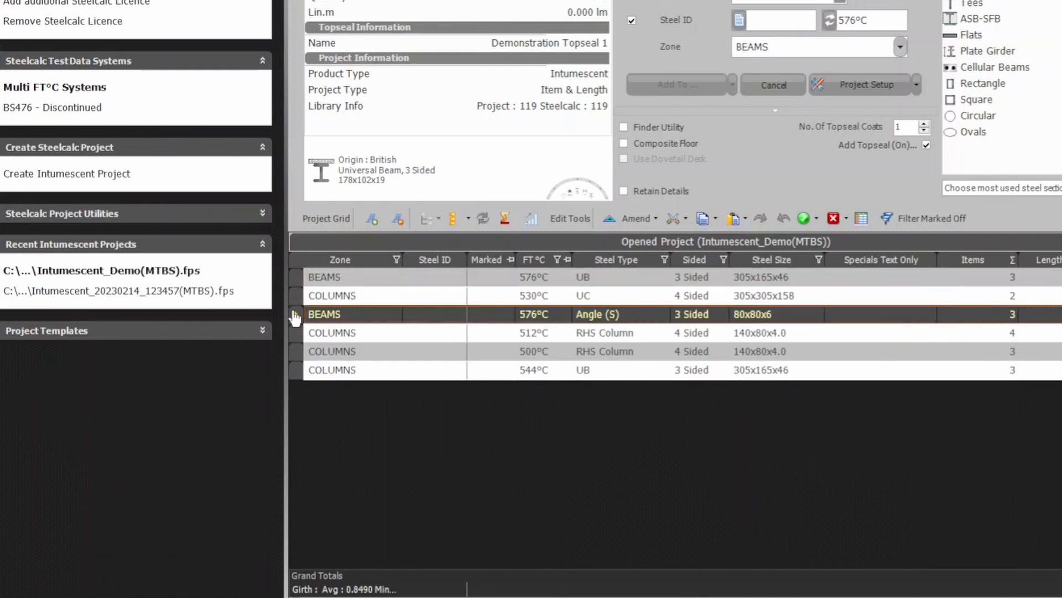
click(295, 372)
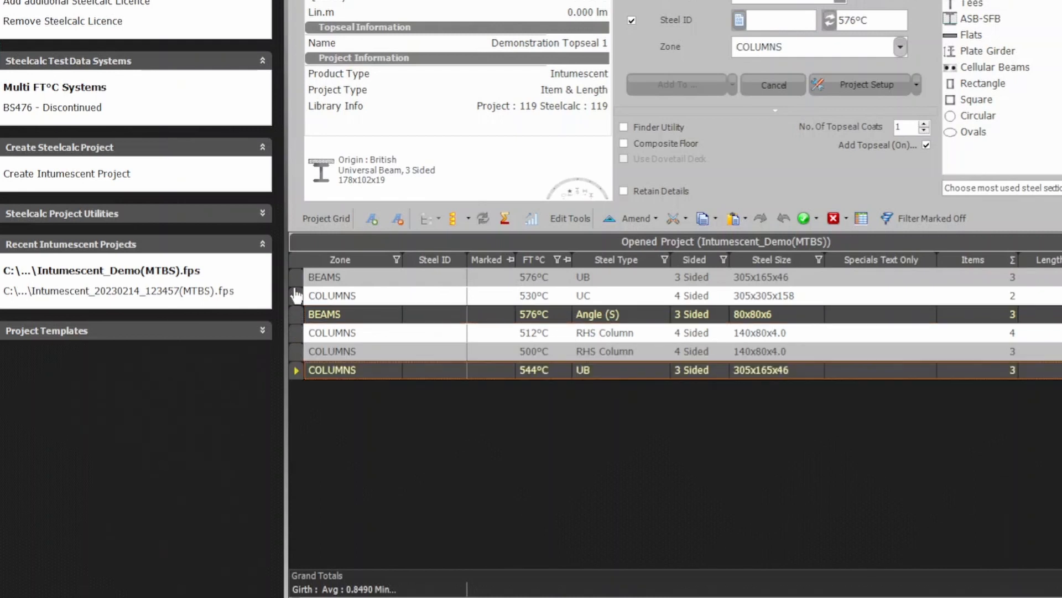
click(296, 278)
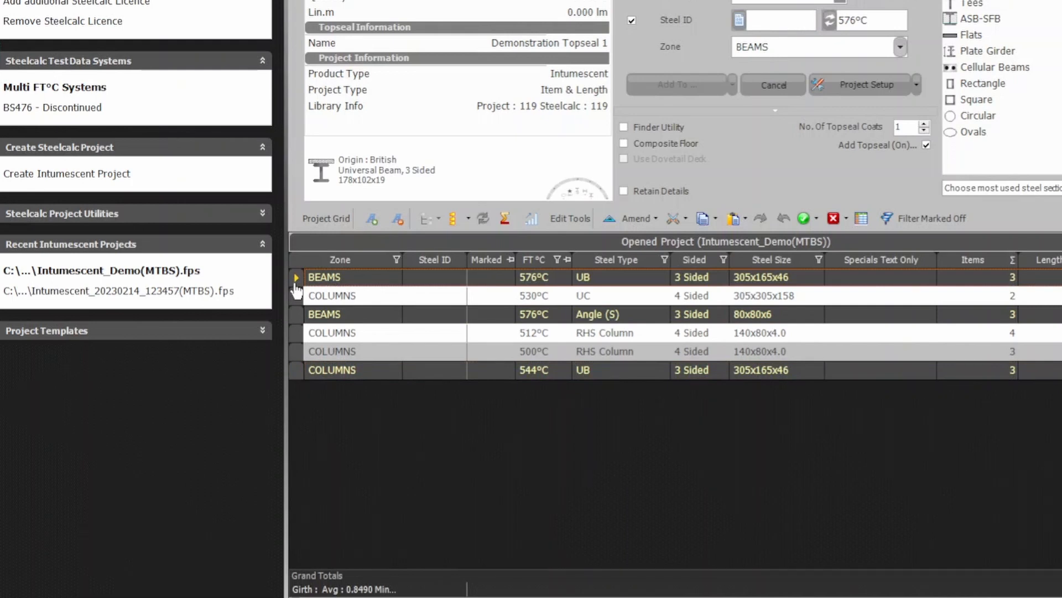
- Select the first five project records as a range and exclude the UC 305x305x158 record from the selection
click(295, 284)
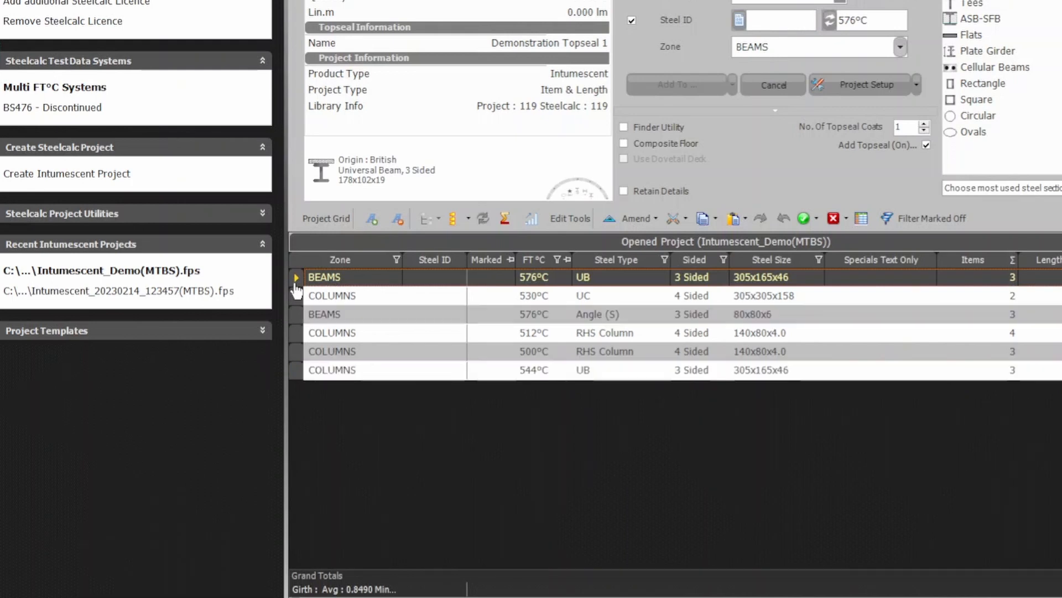
shift+click(295, 354)
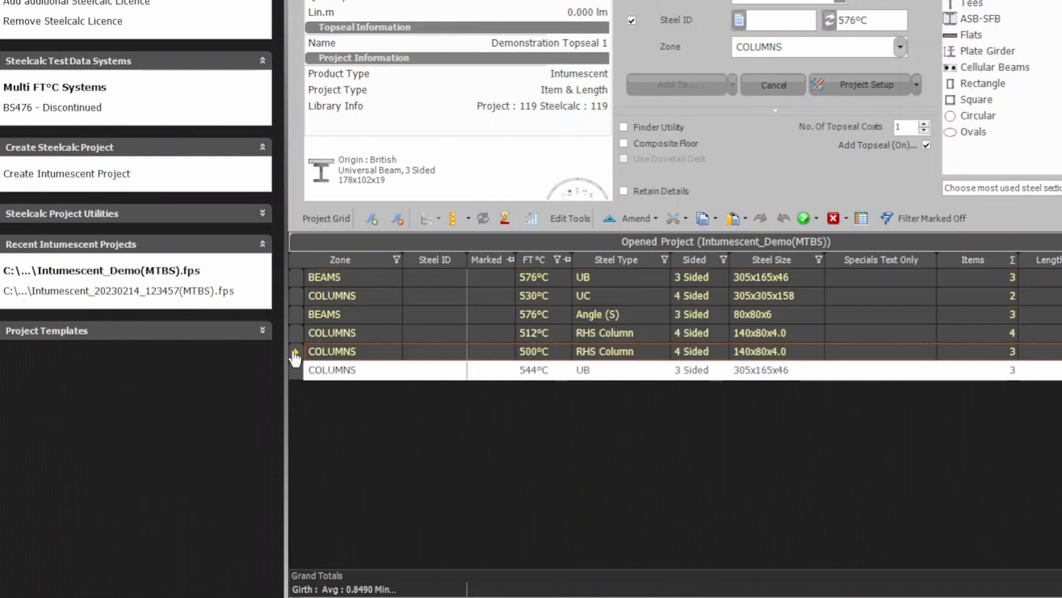
click(296, 298)
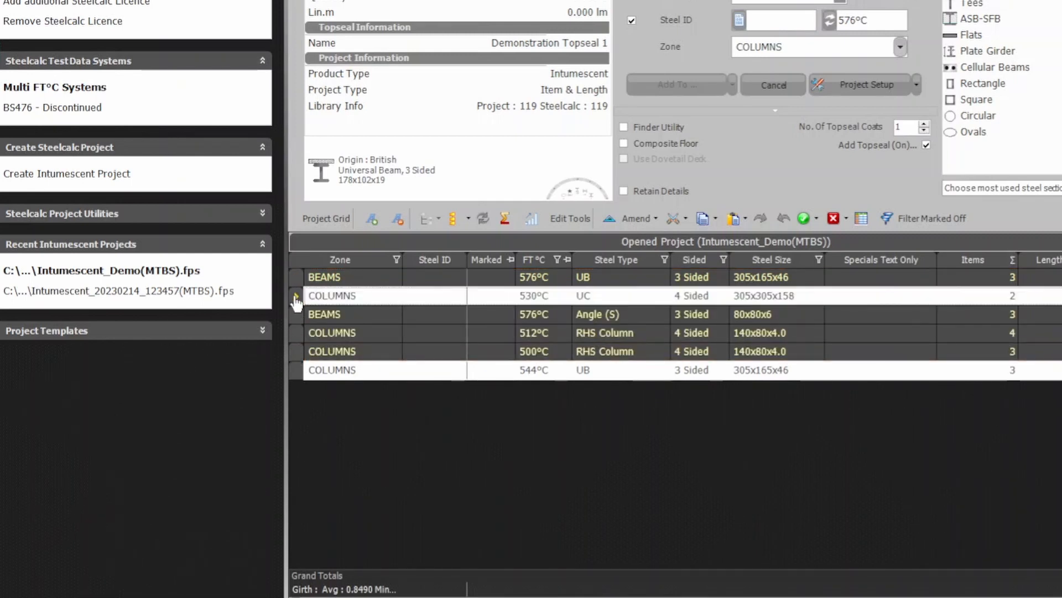
click(296, 298)
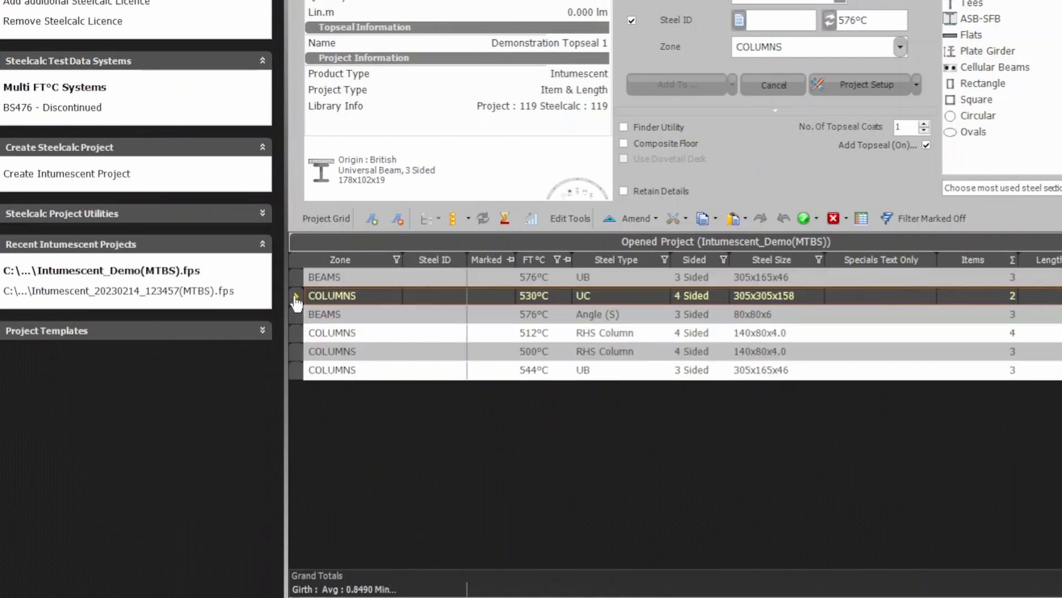
- Copy all product records of Demonstration Product 2 and open the Copy Store
click(296, 282)
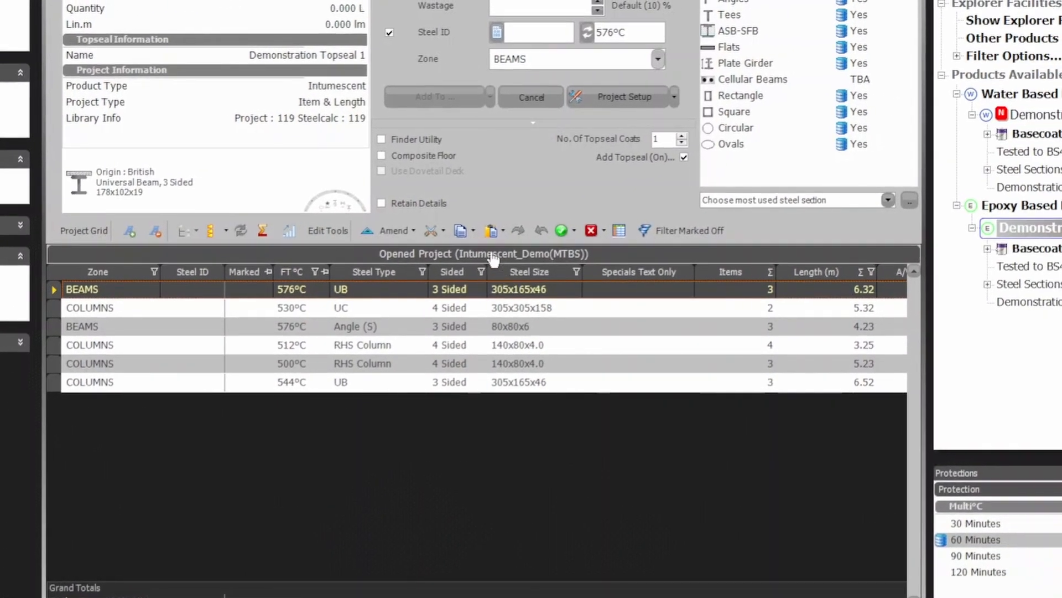
click(474, 231)
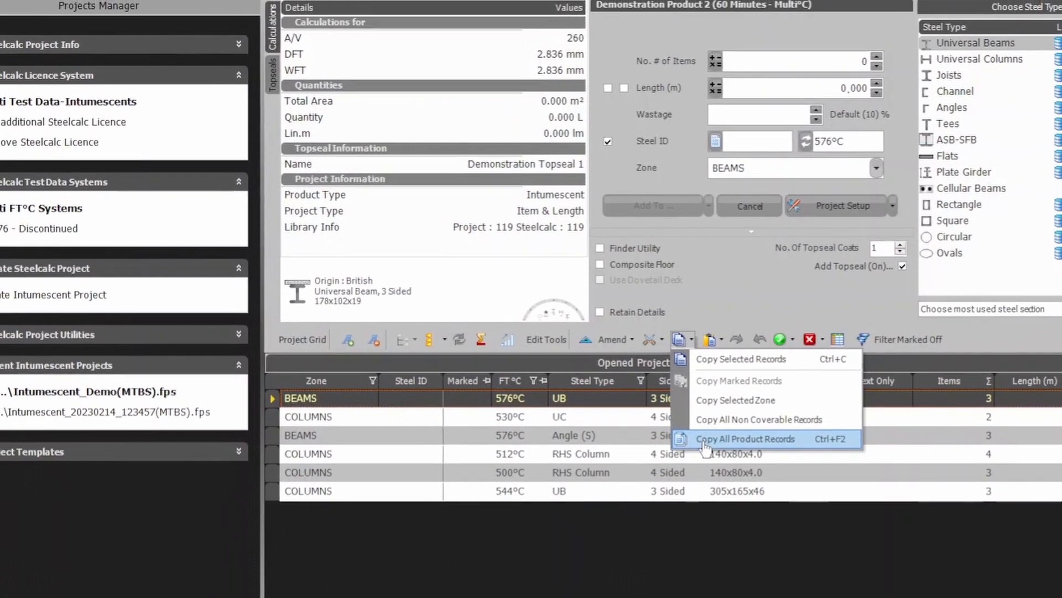
click(657, 421)
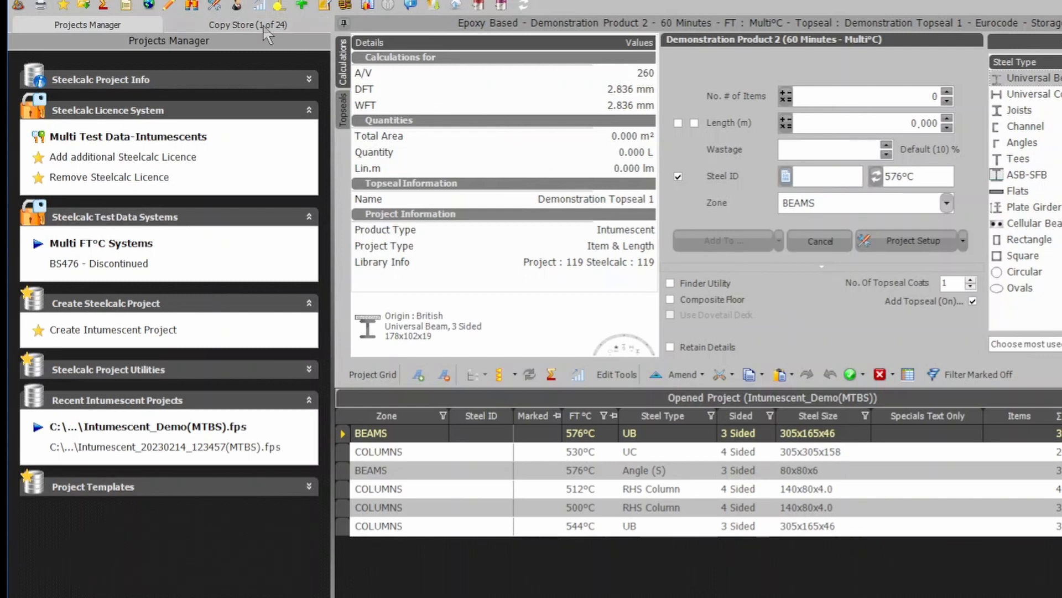
click(266, 30)
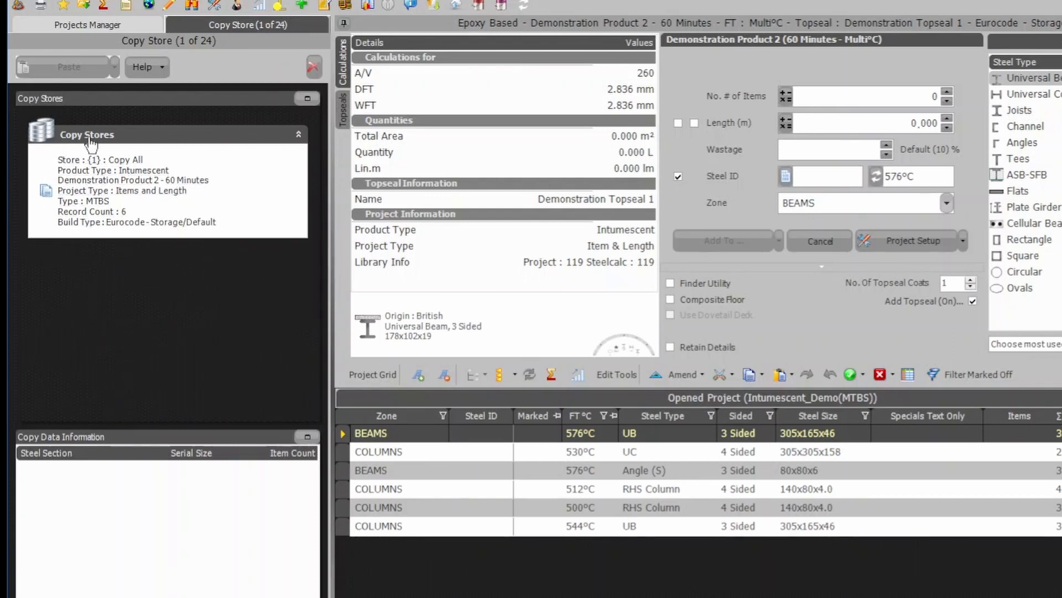
- Start pasting the copied records into Demonstration Product 3's empty 60-minute project grid
click(91, 26)
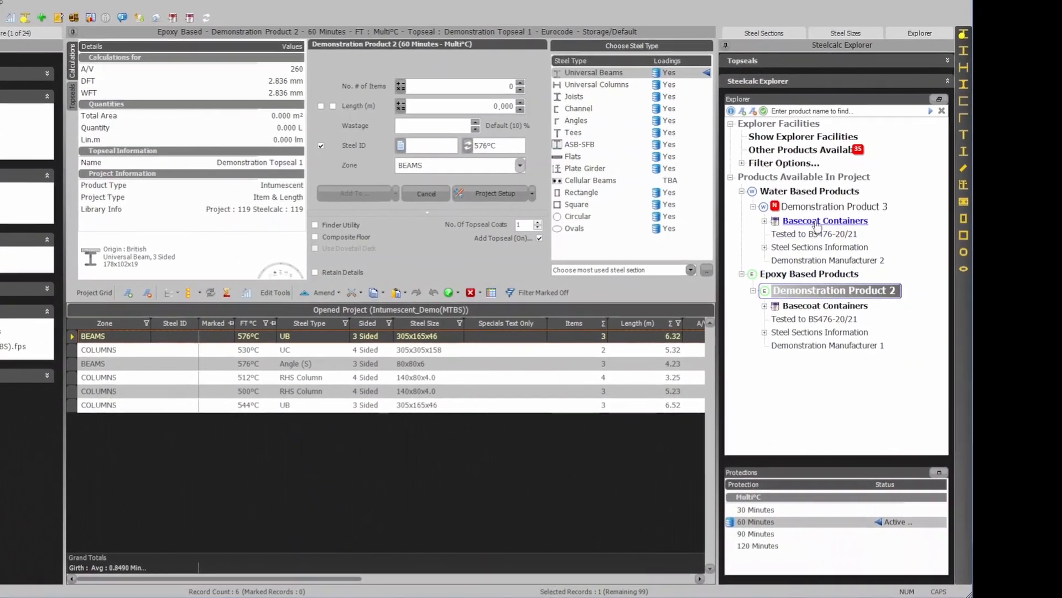
click(846, 213)
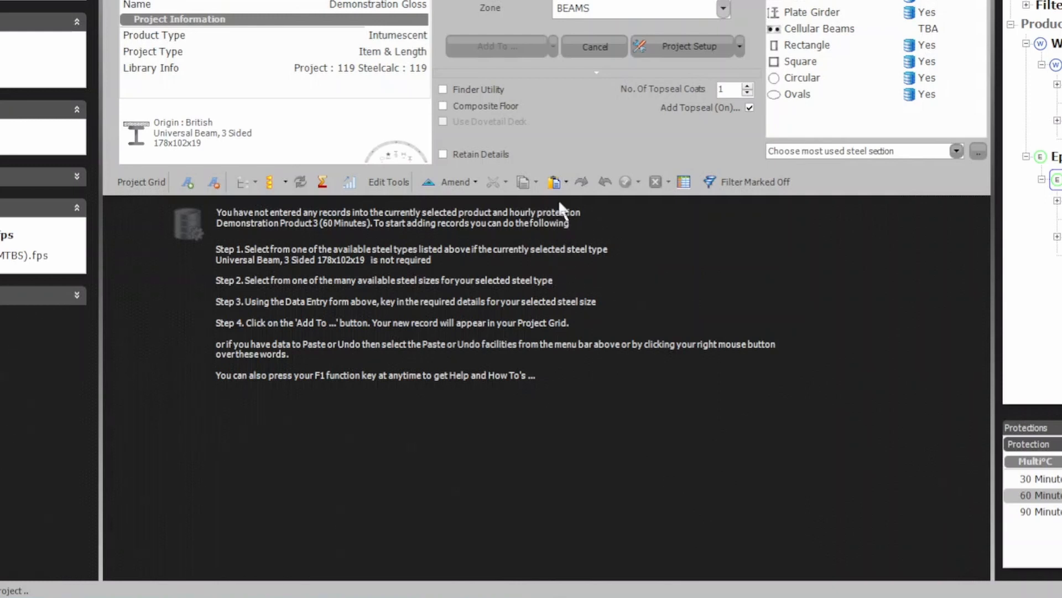
click(565, 182)
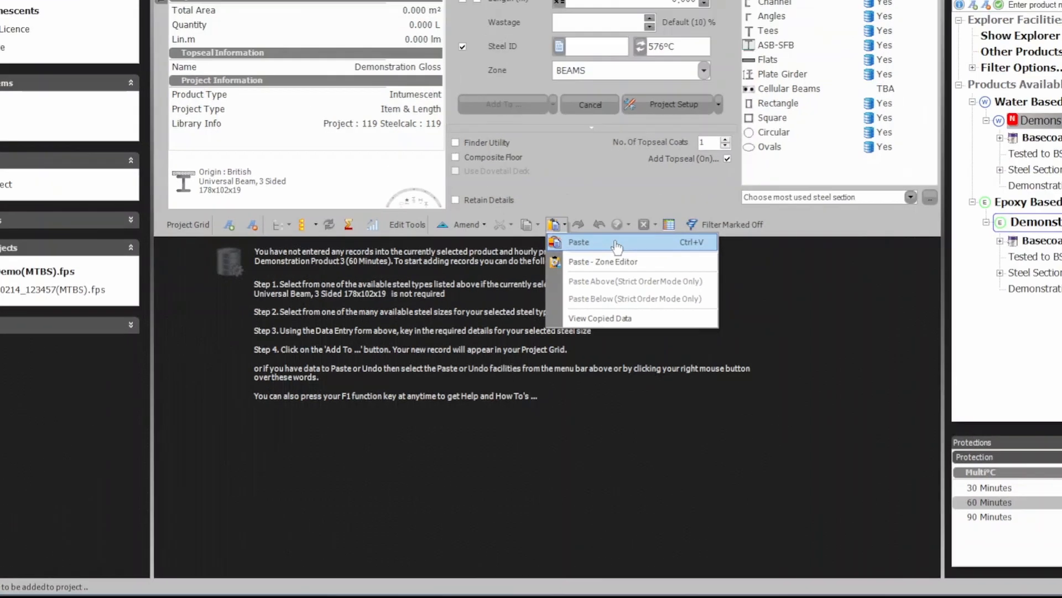
click(582, 202)
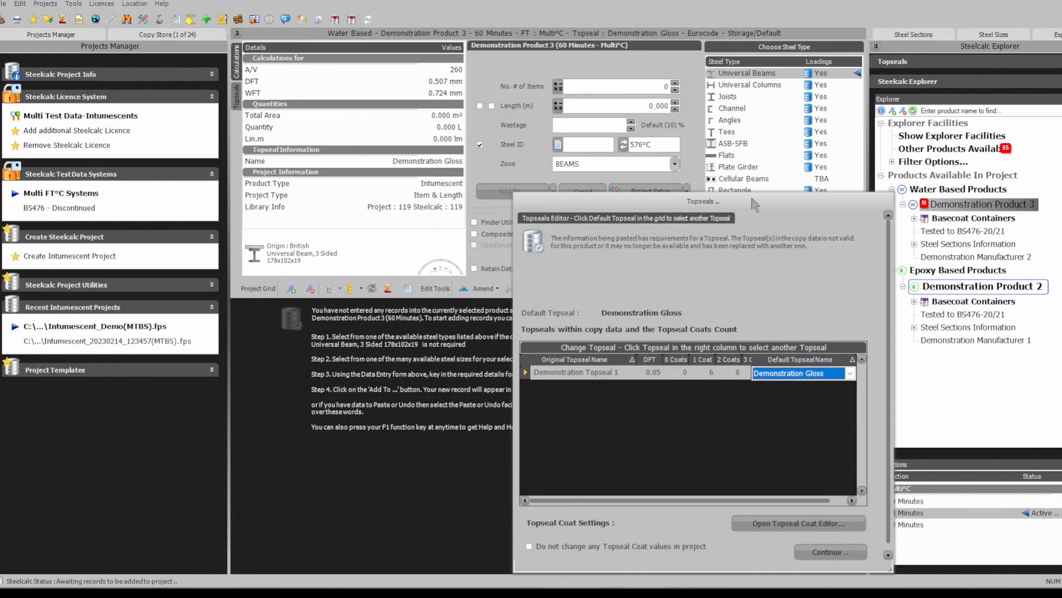
- Enlarge the Topseals editor, choose Demonstration Gloss as the replacement for Demonstration Topseal 1, and complete the paste
drag(754, 205, 604, 43)
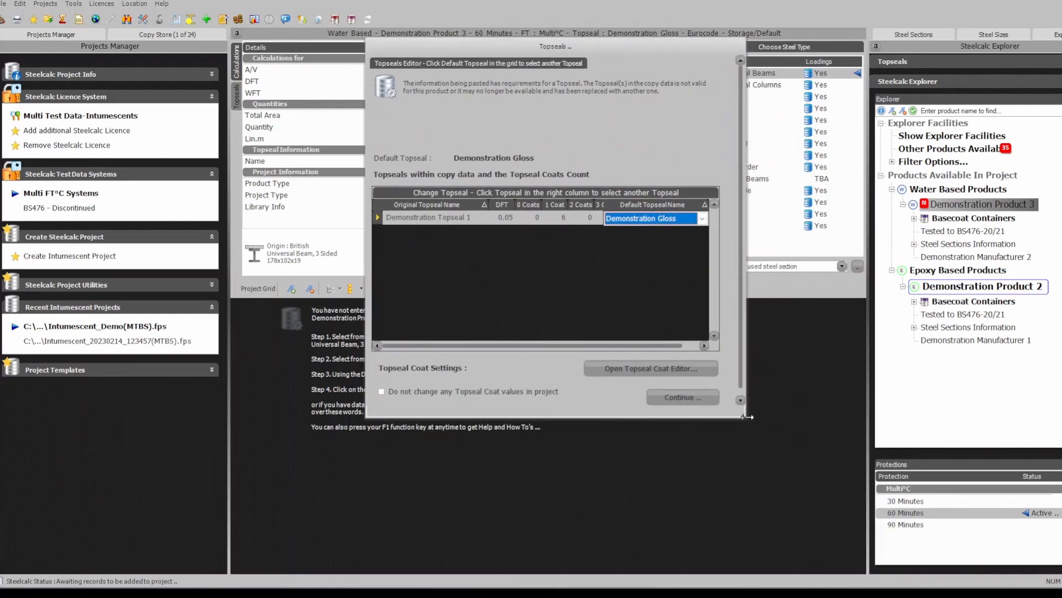
drag(744, 416, 818, 486)
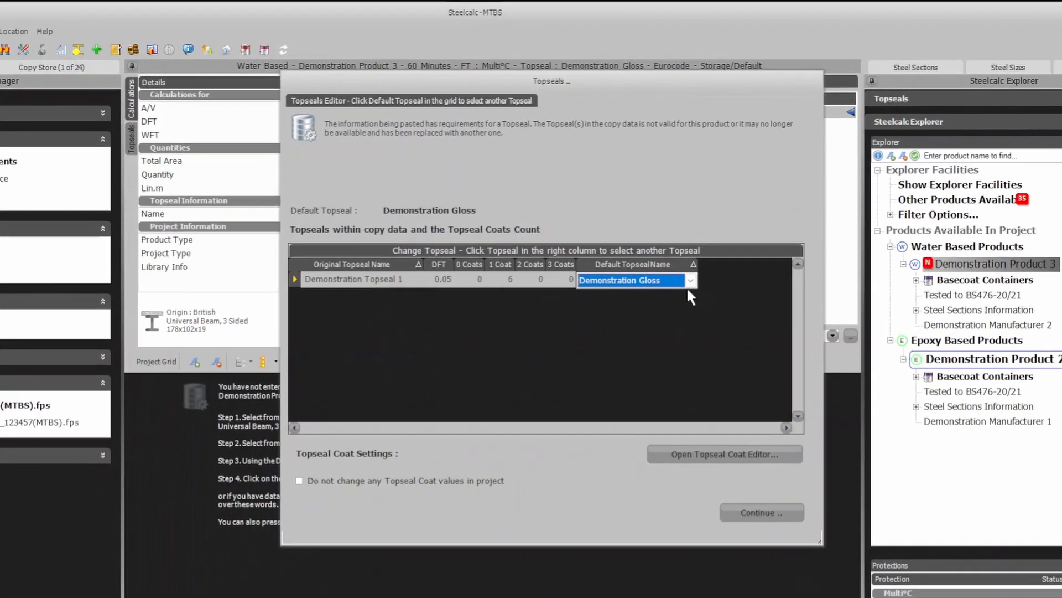
click(688, 284)
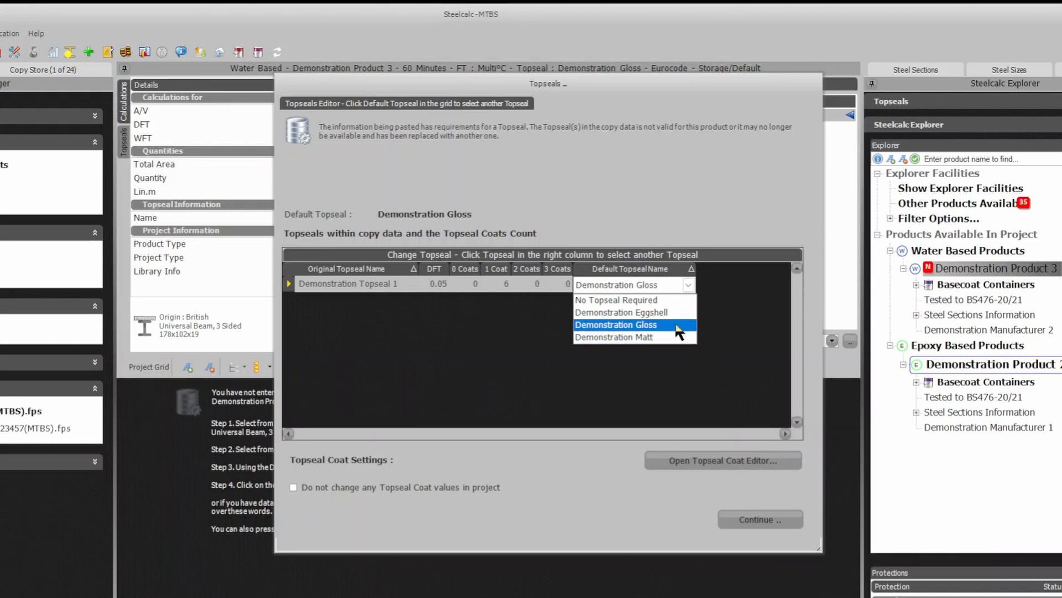
click(676, 325)
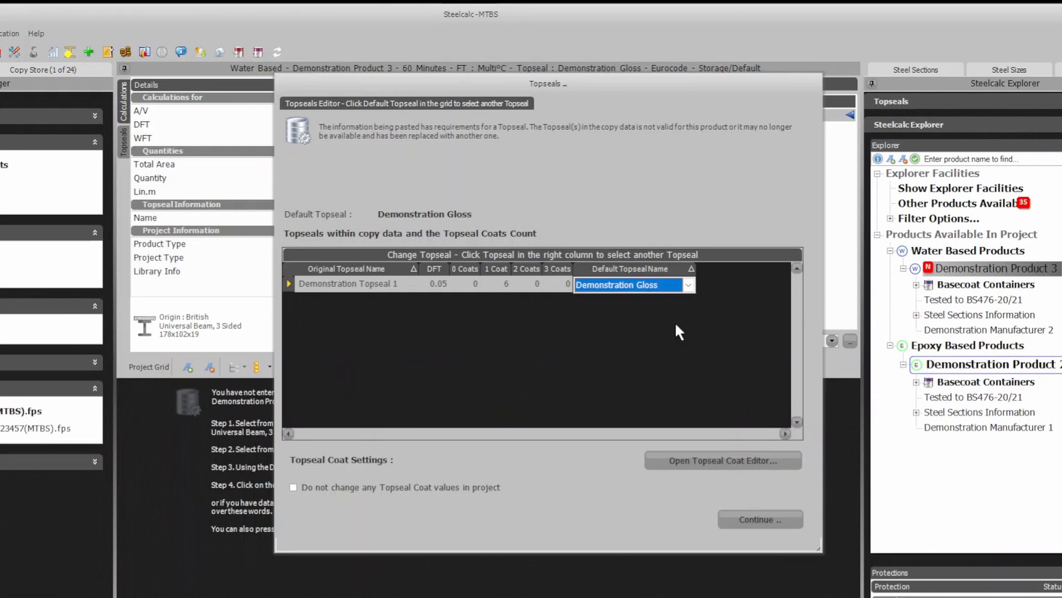
click(772, 521)
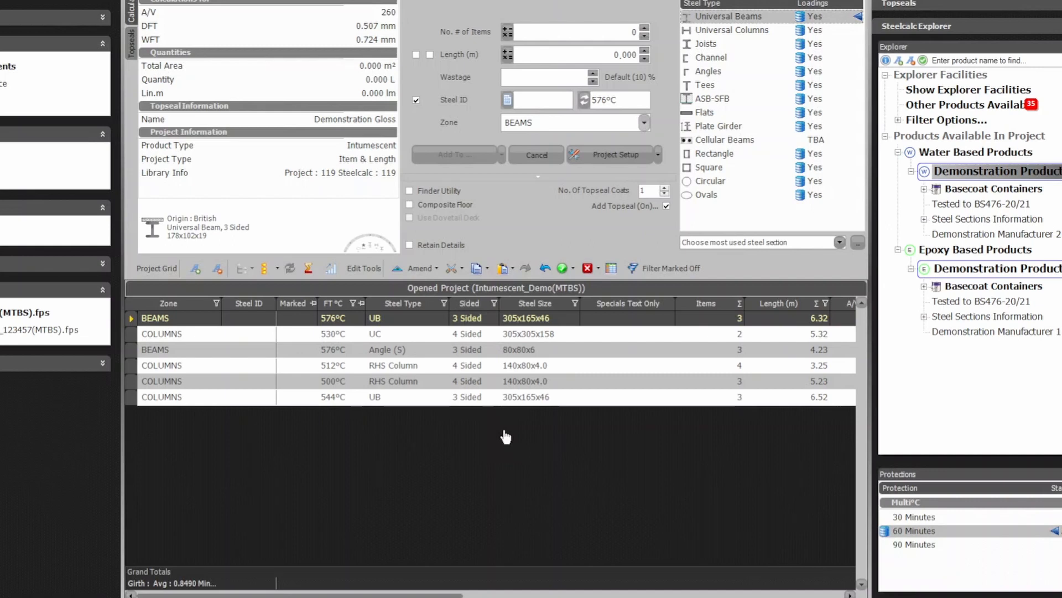
- Paste the copied records again through the Zone Editor, changing the BEAMS zone to FIRSTFLOOR and accepting the Demonstration Gloss topseal
click(513, 269)
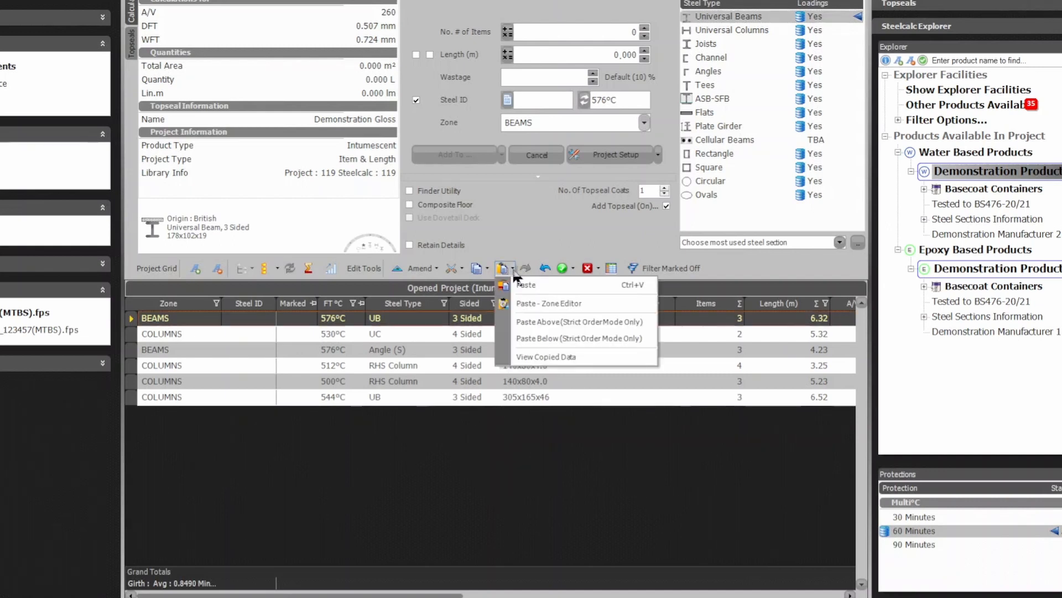
click(505, 304)
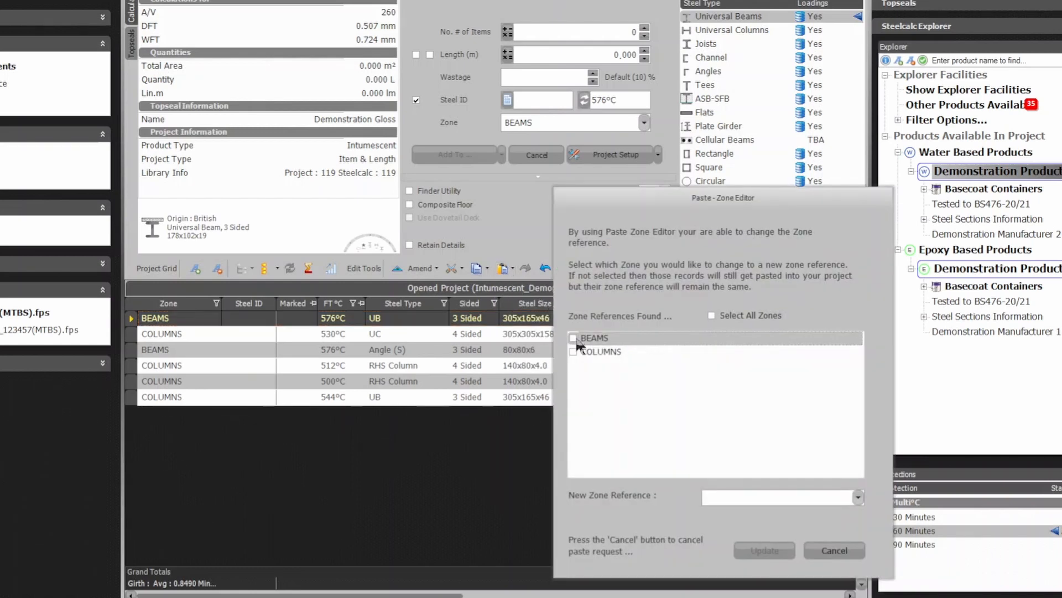
drag(660, 198, 526, 94)
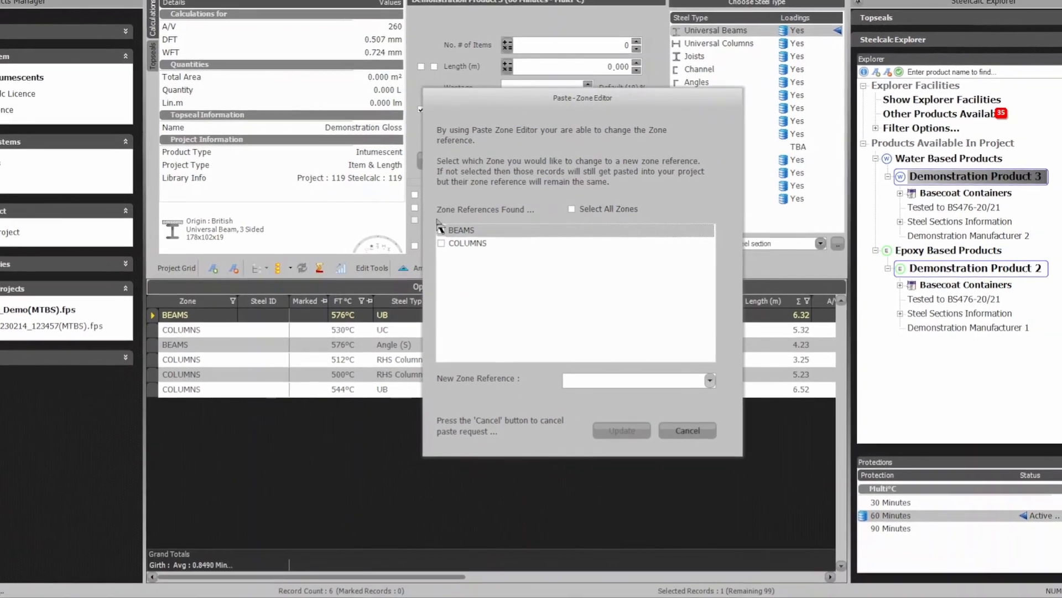
click(441, 230)
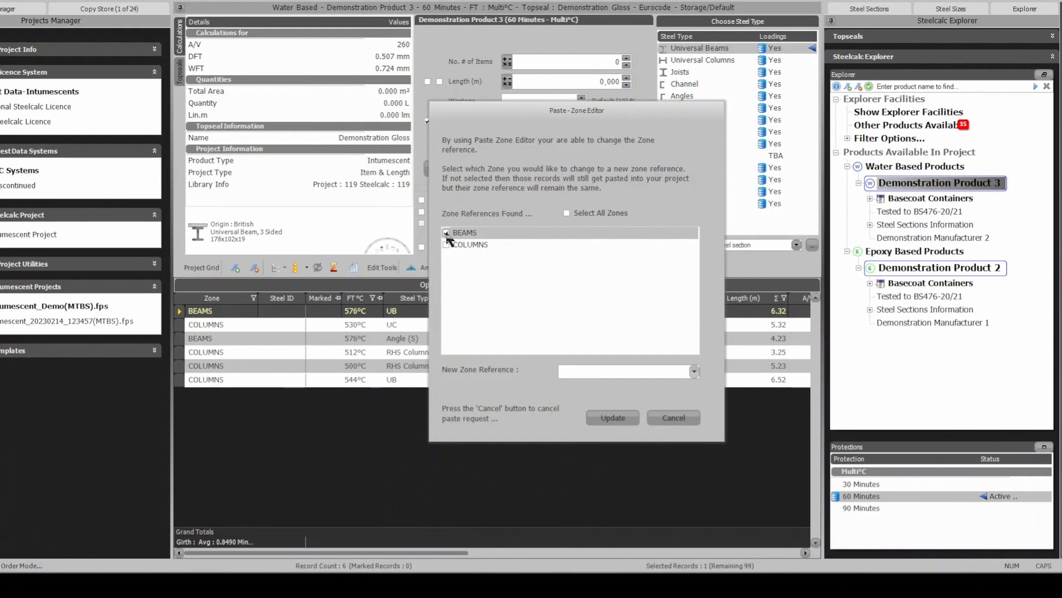
click(585, 371)
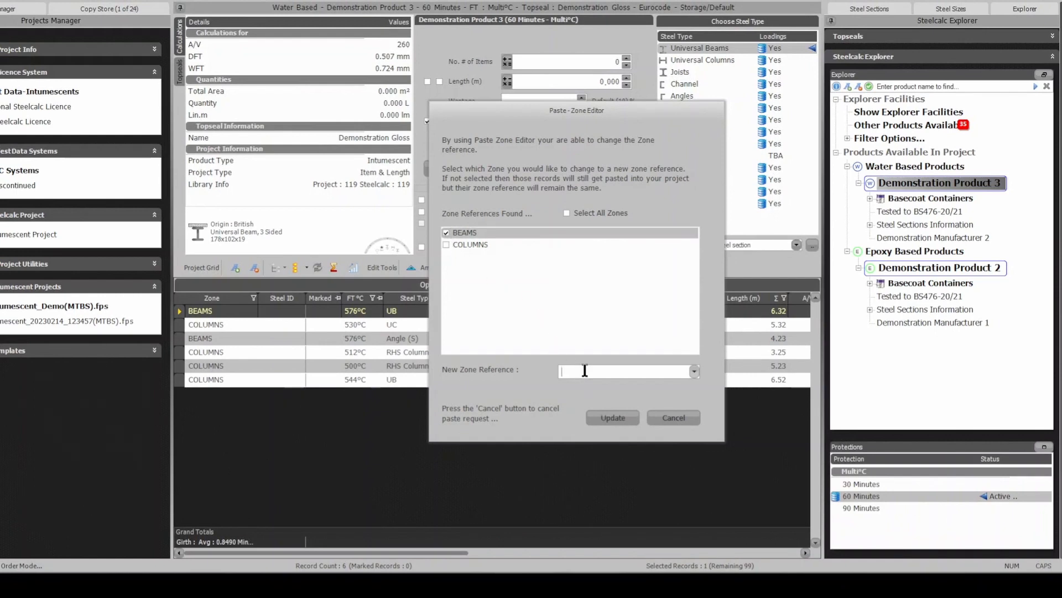
text(FIRST FLOOR)
click(604, 422)
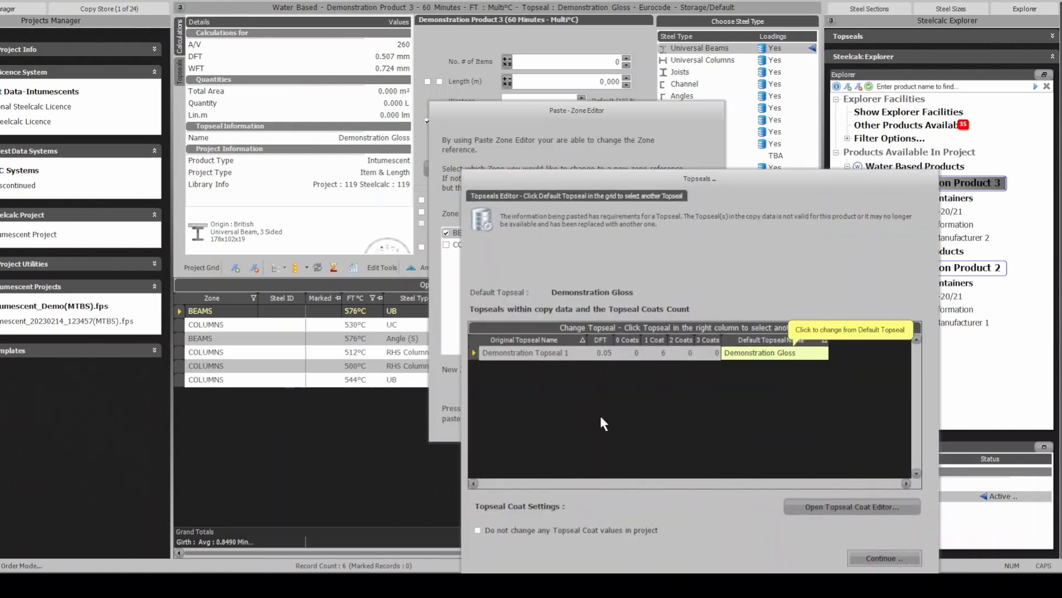
click(884, 559)
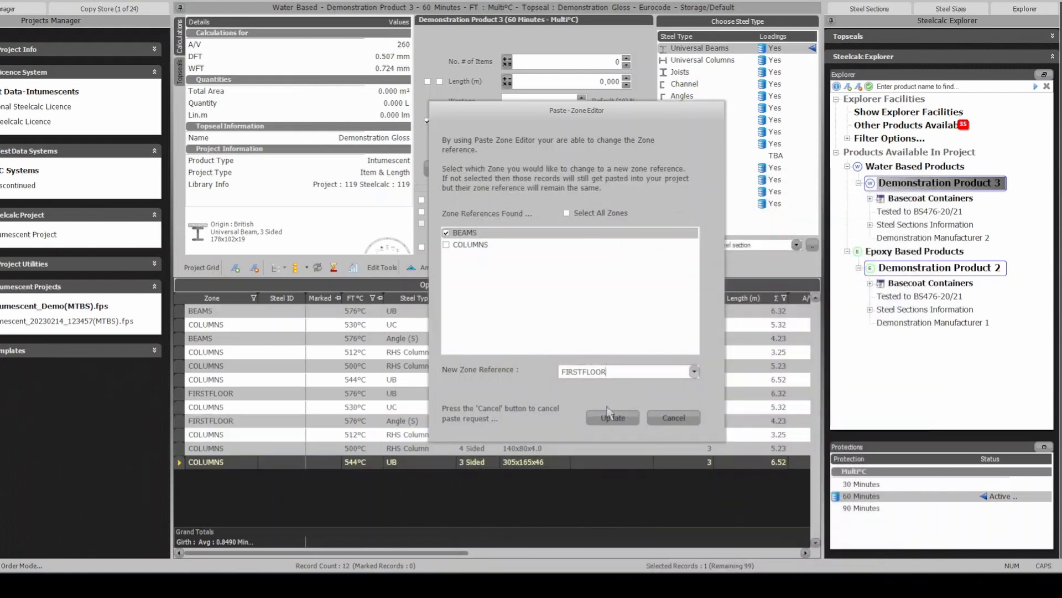
- Paste the records once more with the BEAMS zone changed to SECONDFLOOR, accept the default topseal, and close the Zone Editor
click(585, 371)
key(BackSpace)
key(BackSpace)
key(BackSpace)
key(BackSpace)
key(BackSpace)
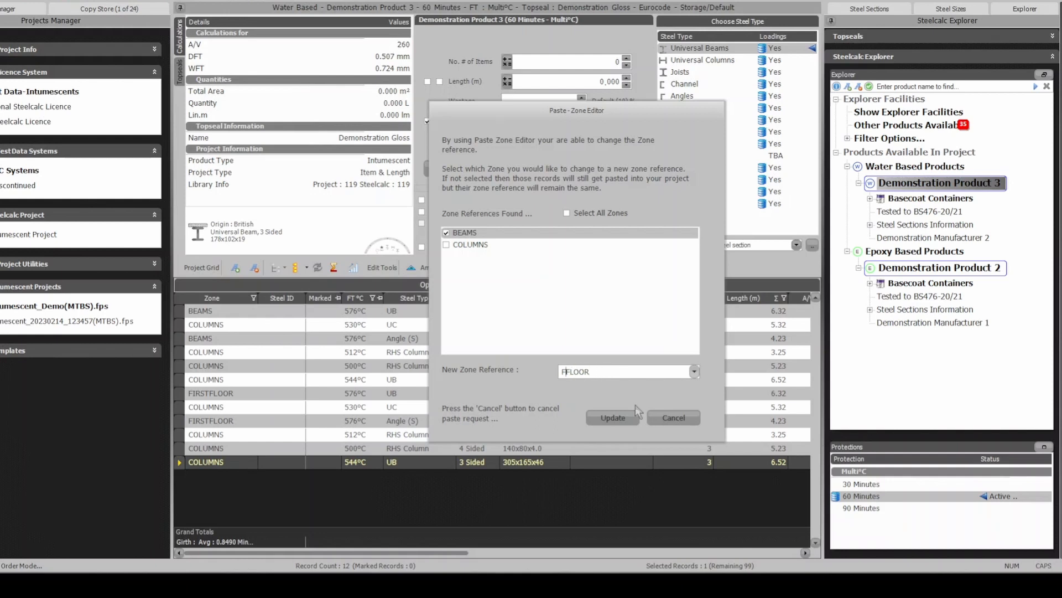
text(SECOND)
click(619, 420)
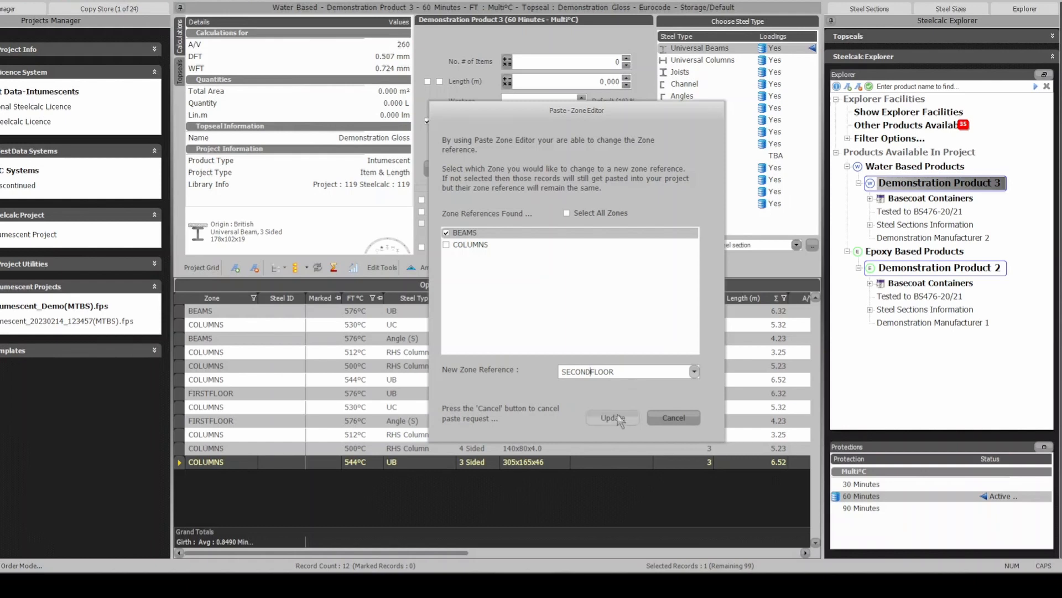
click(619, 420)
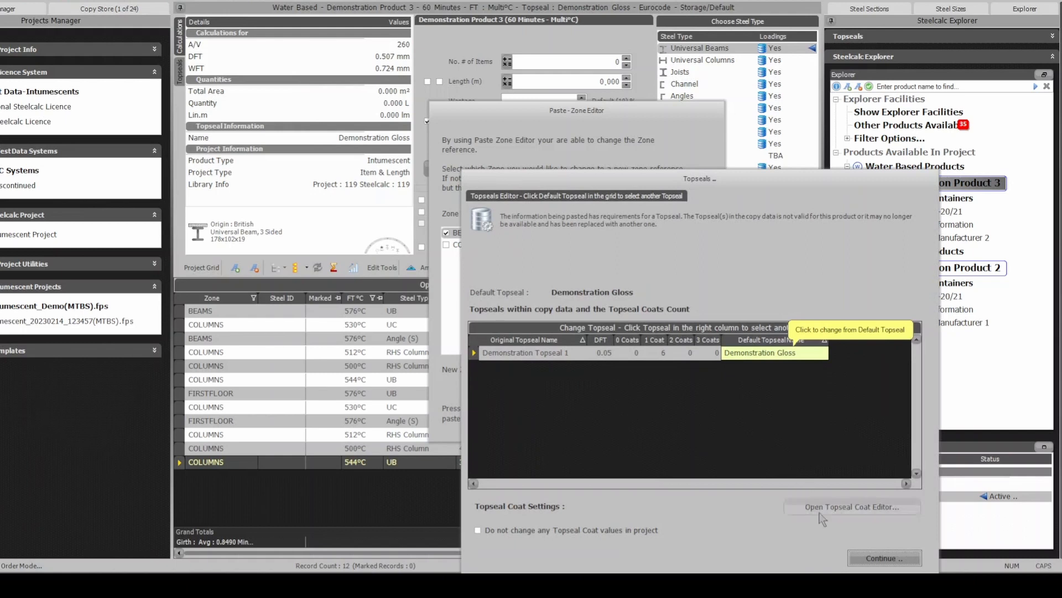
click(869, 559)
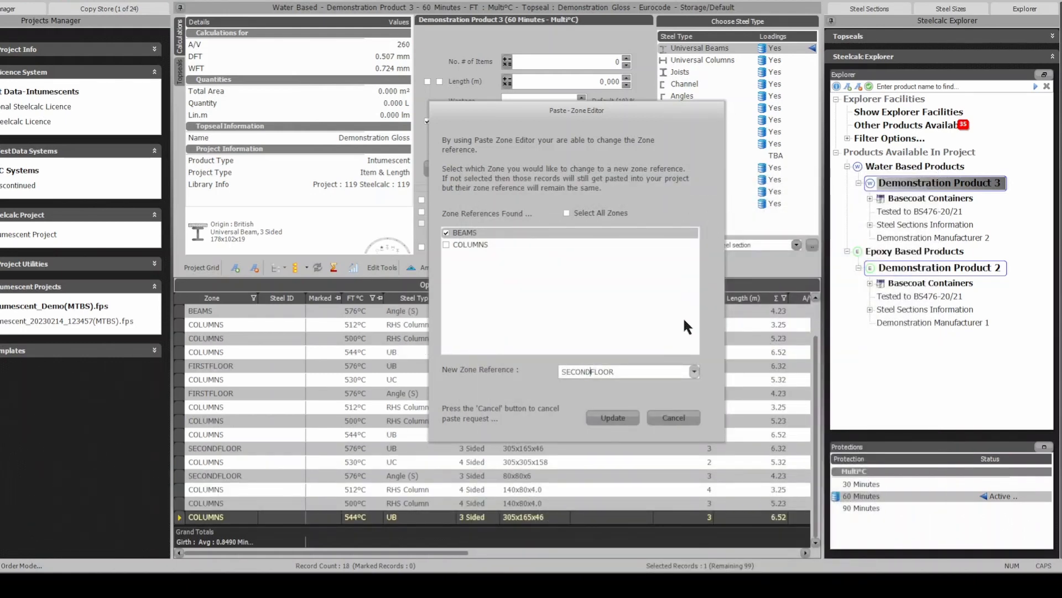
click(675, 417)
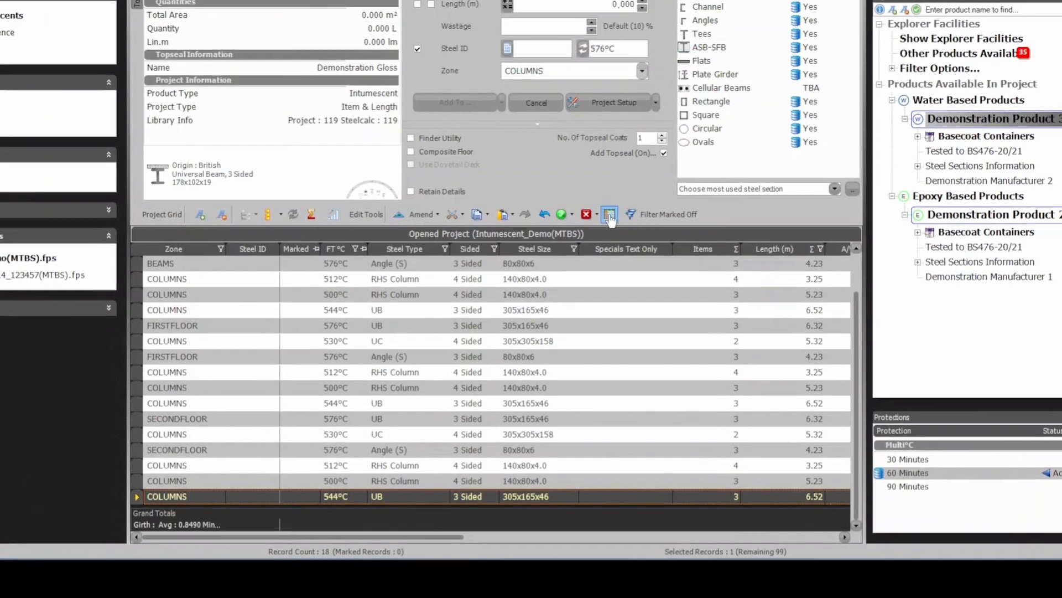
- Set the project grid's sort order to Option 1, the zone by steel type hierarchy view, and apply it
click(606, 227)
click(578, 193)
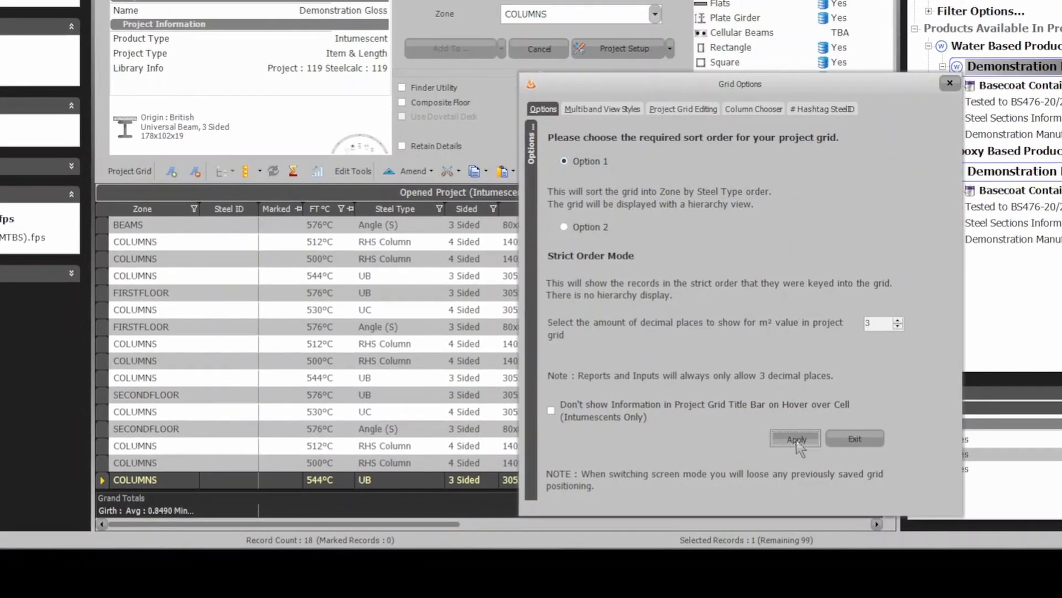
click(793, 441)
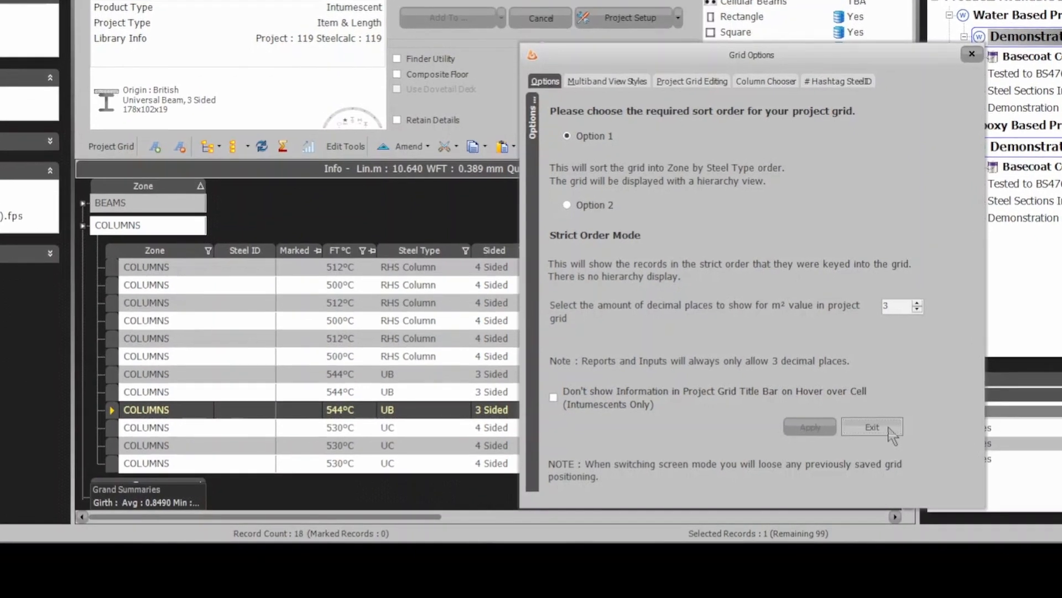
click(894, 431)
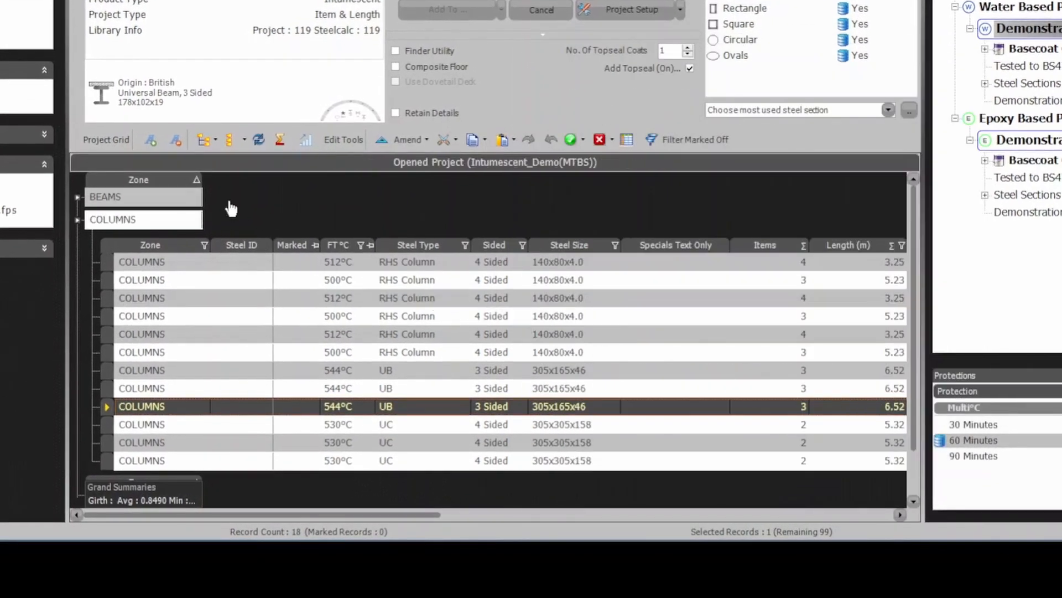
- Expand the FIRSTFLOOR and SECONDFLOOR zones in the project grid to view their records
scroll(318, 200, down, 2)
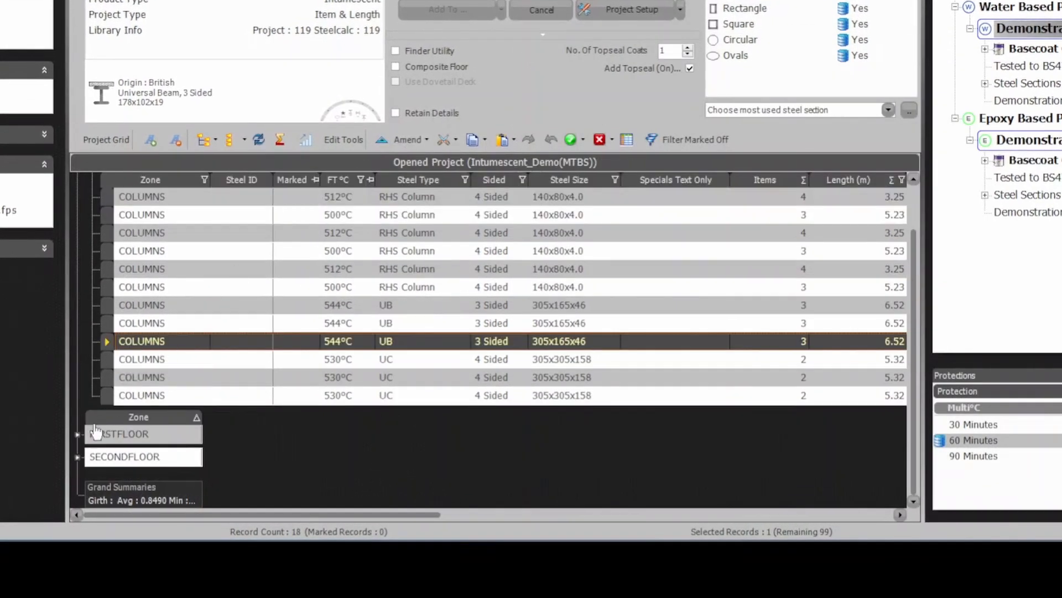
click(77, 434)
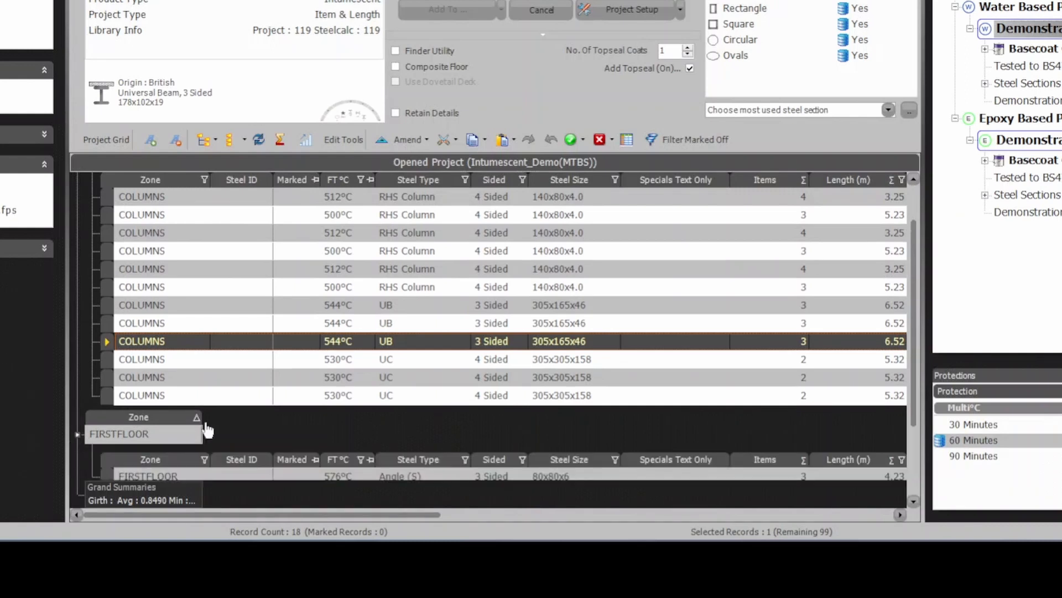
scroll(278, 405, down, 2)
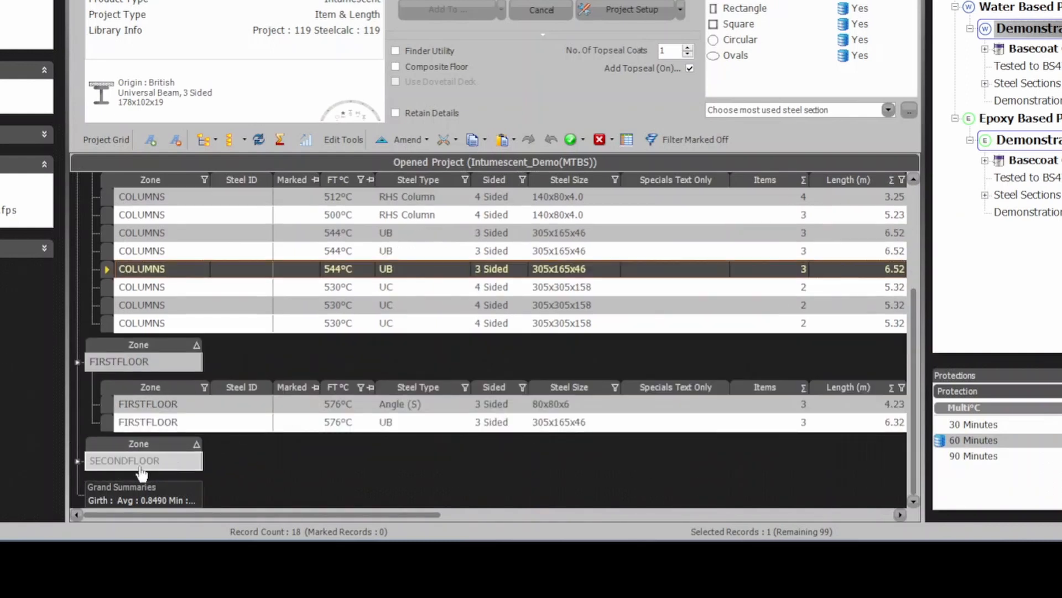
click(76, 461)
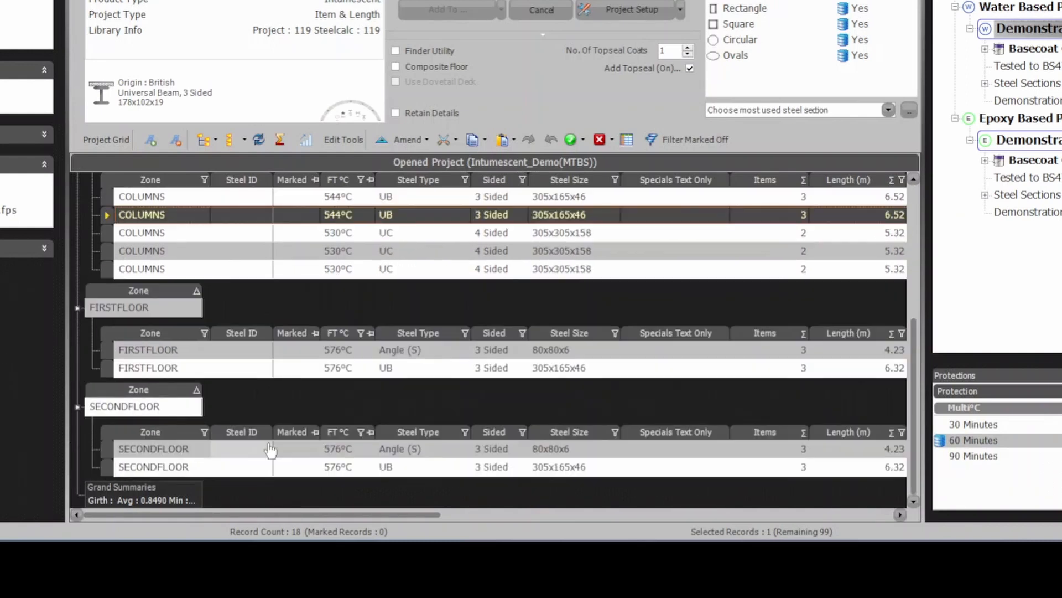
- Change the zone to BEAMS for the three 544°C UB 305x165x46 records and the first 530°C UC 305x305x158 record under COLUMNS
scroll(270, 449, up, 4)
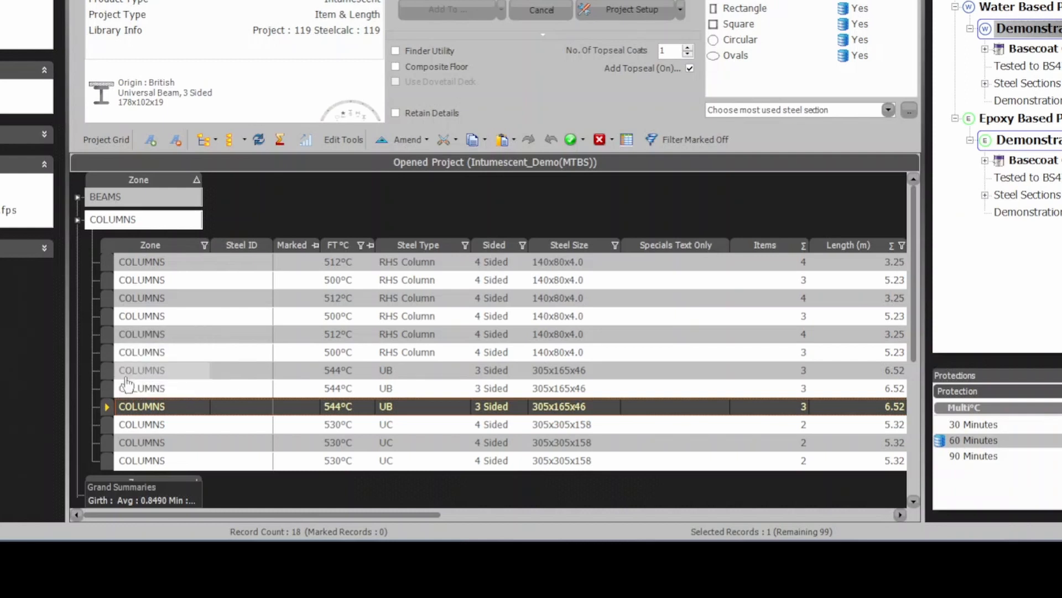
double_click(165, 370)
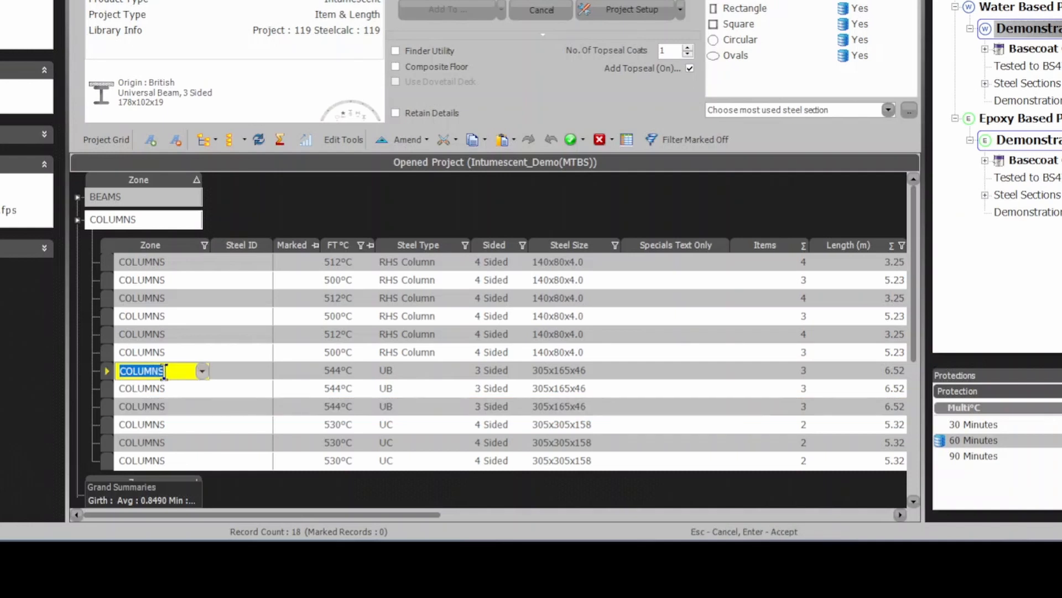
text(BEAMS)
key(Return)
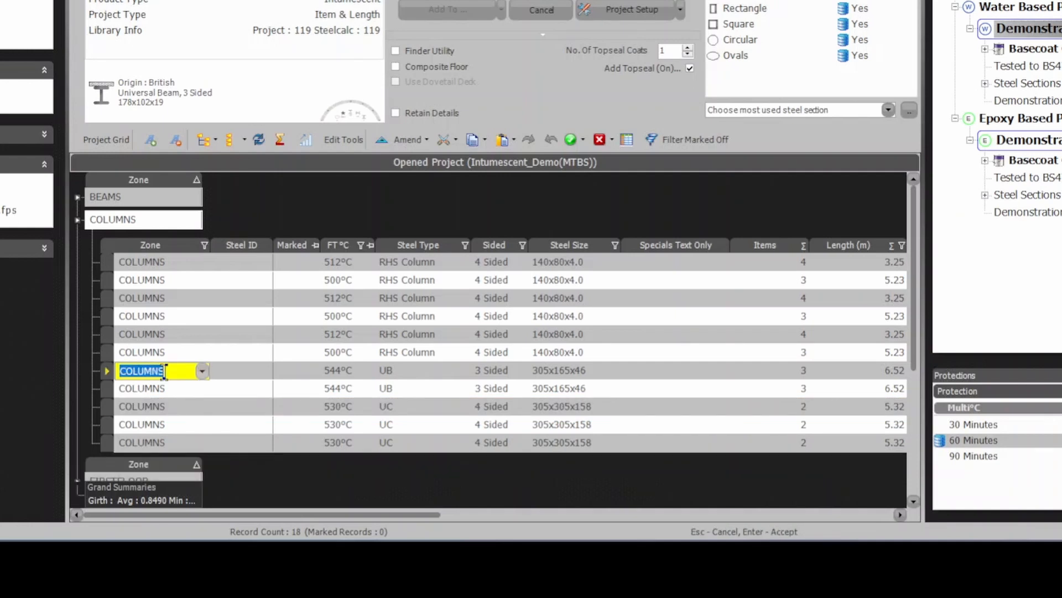
text(BEAMS)
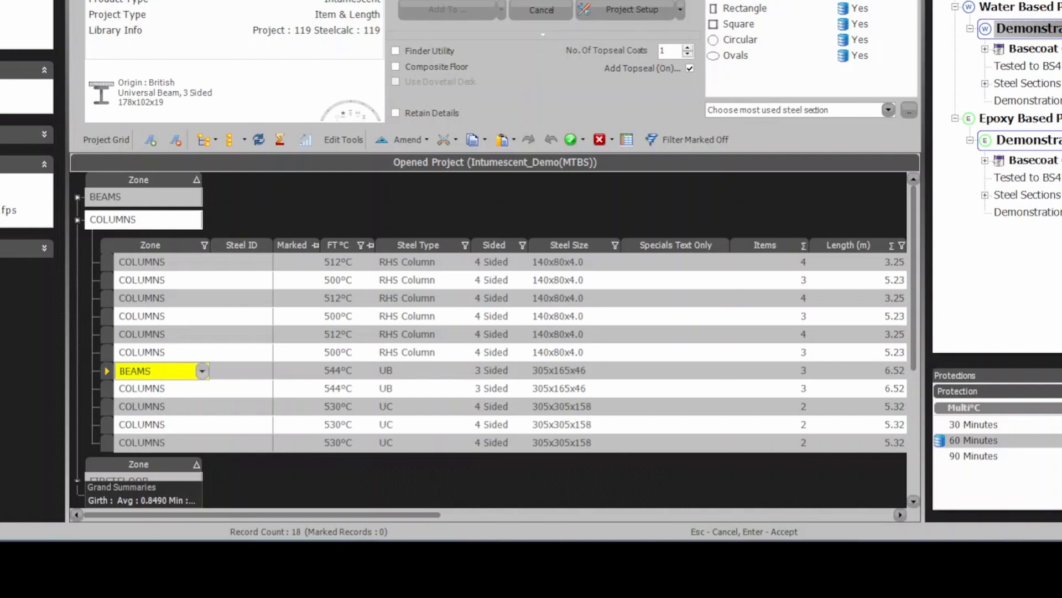
key(Return)
text(B)
key(BackSpace)
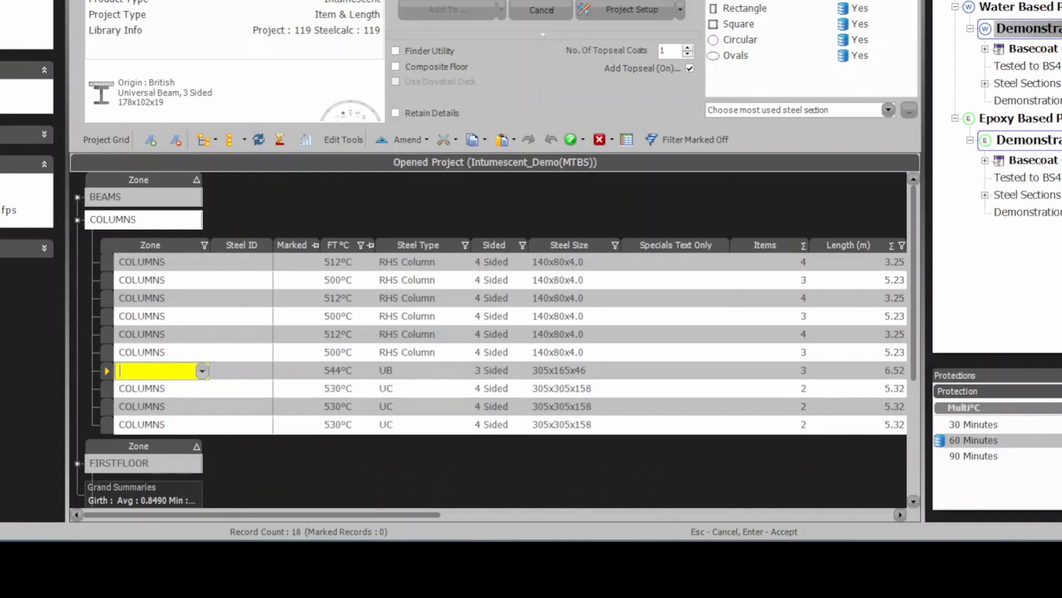
text(BEAMS)
key(Return)
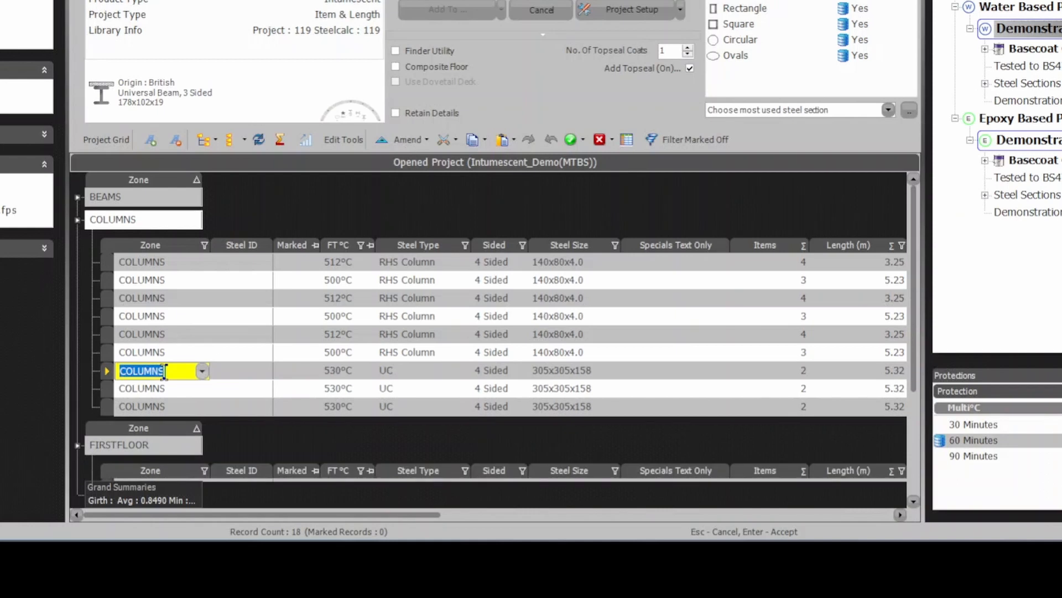
text(BEAMS)
key(Return)
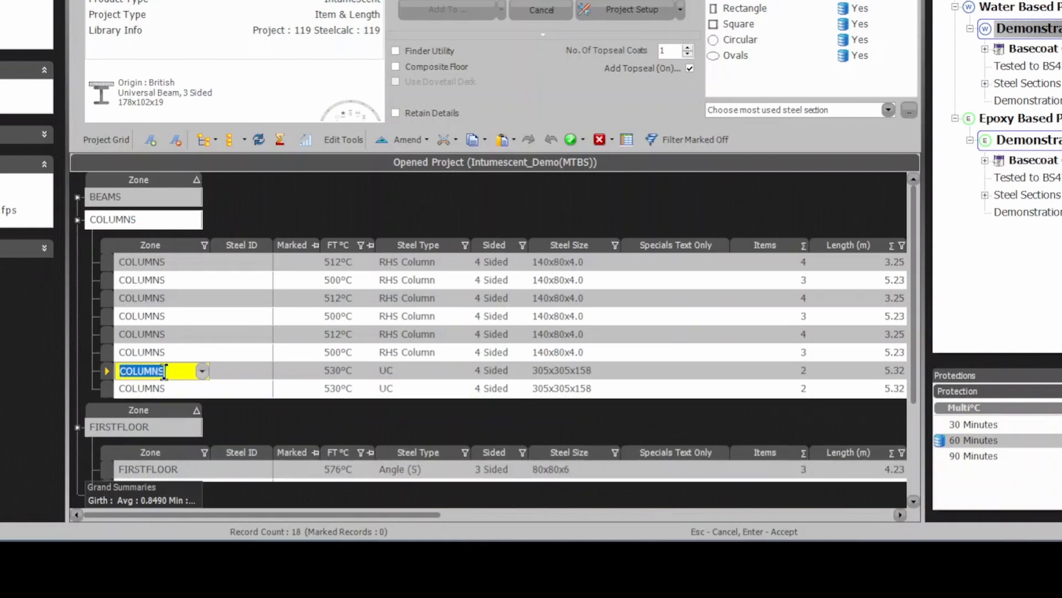
- Change the zone to BEAMS for the next 530°C UC 305x305x158 record under COLUMNS
text(N)
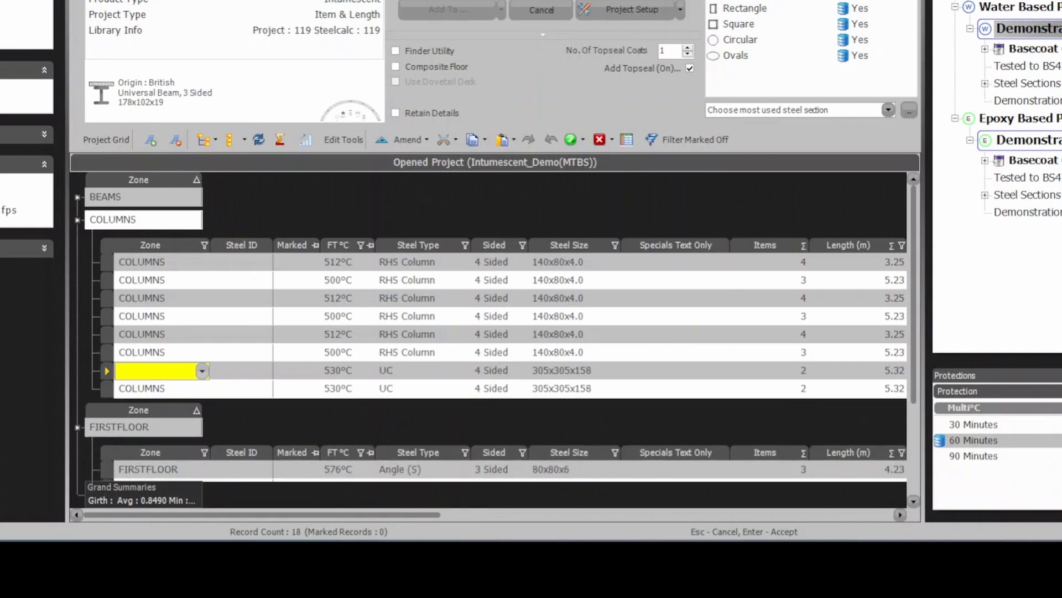
text(BEAMS)
key(Return)
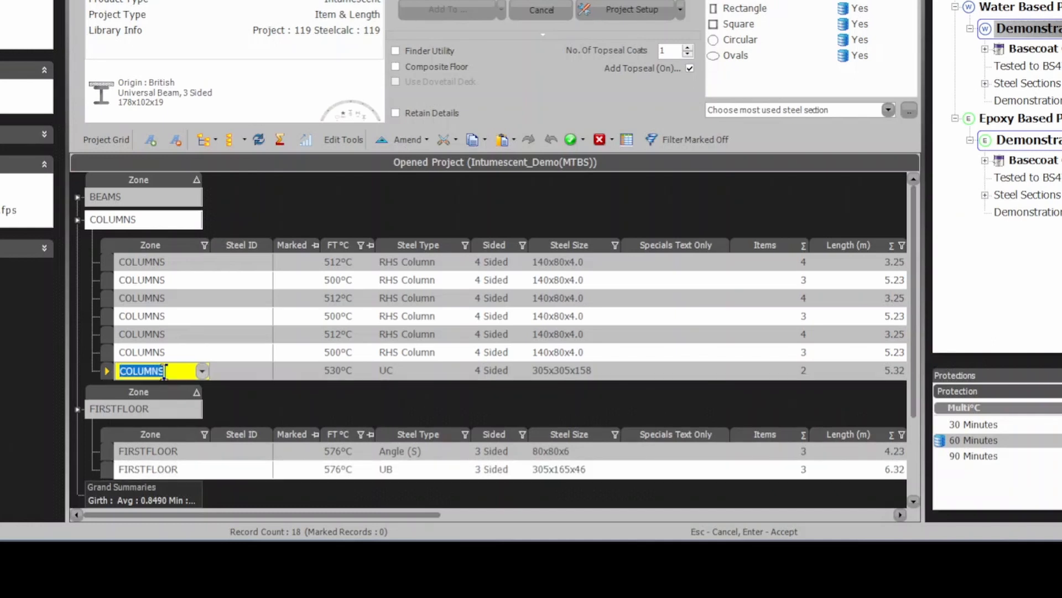
- Expand the BEAMS zone and change the zone back to COLUMNS for both of its 530°C UC 305x305x158 records
scroll(357, 417, down, 2)
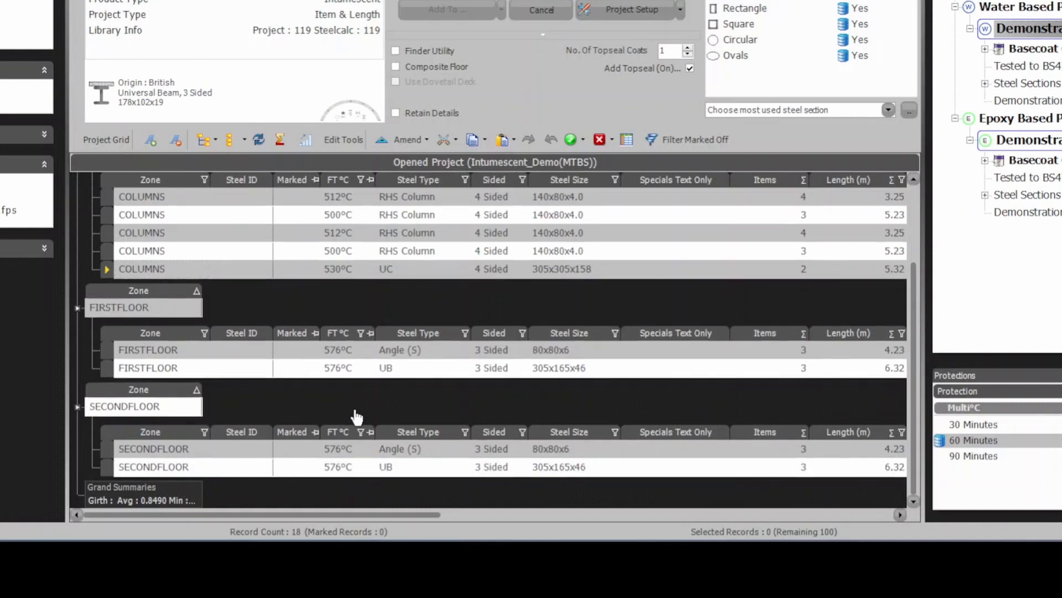
scroll(357, 416, up, 2)
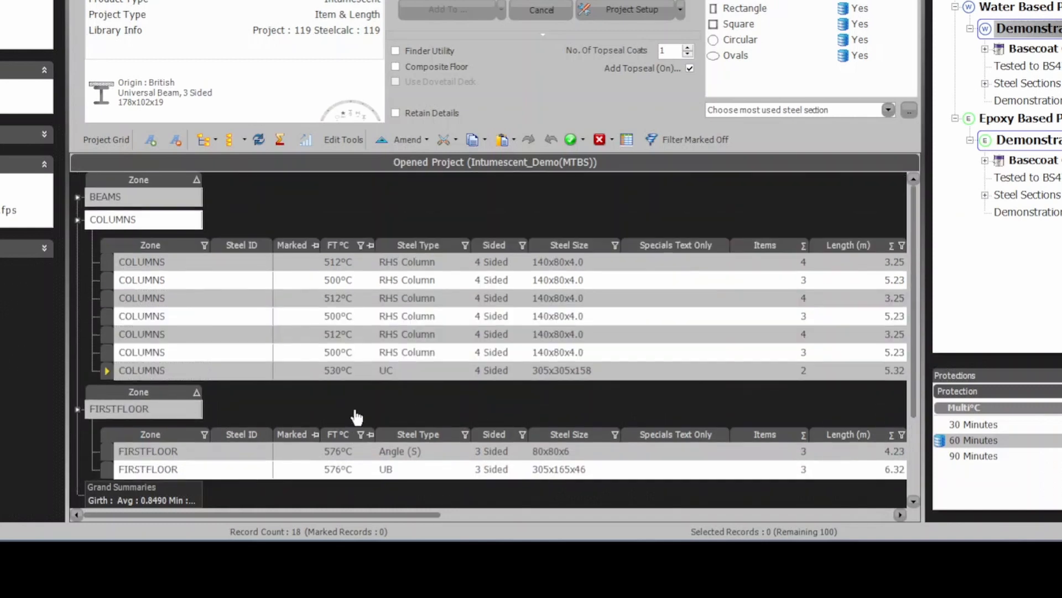
click(78, 198)
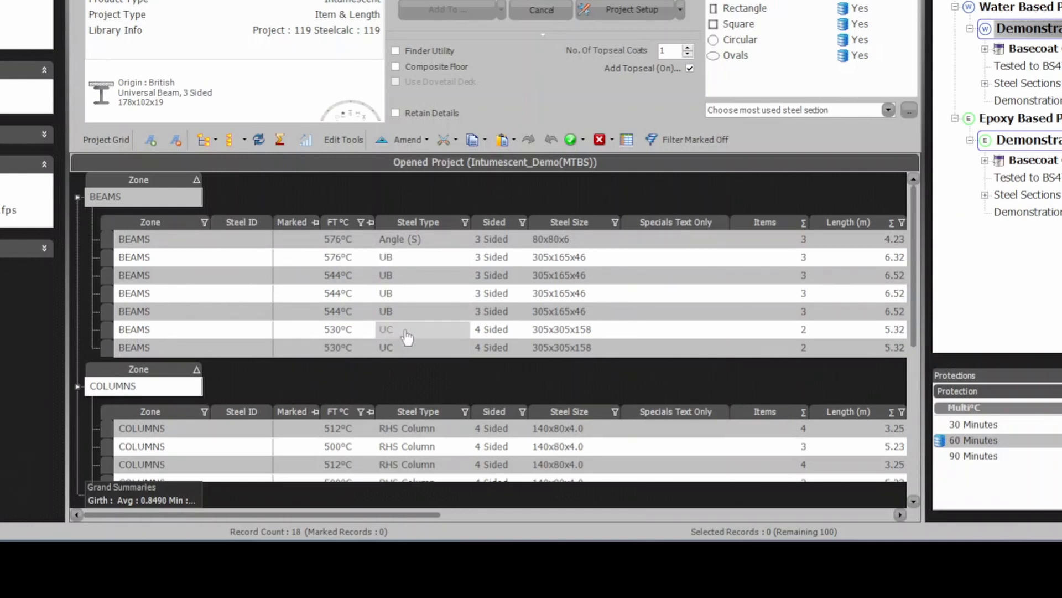
click(171, 328)
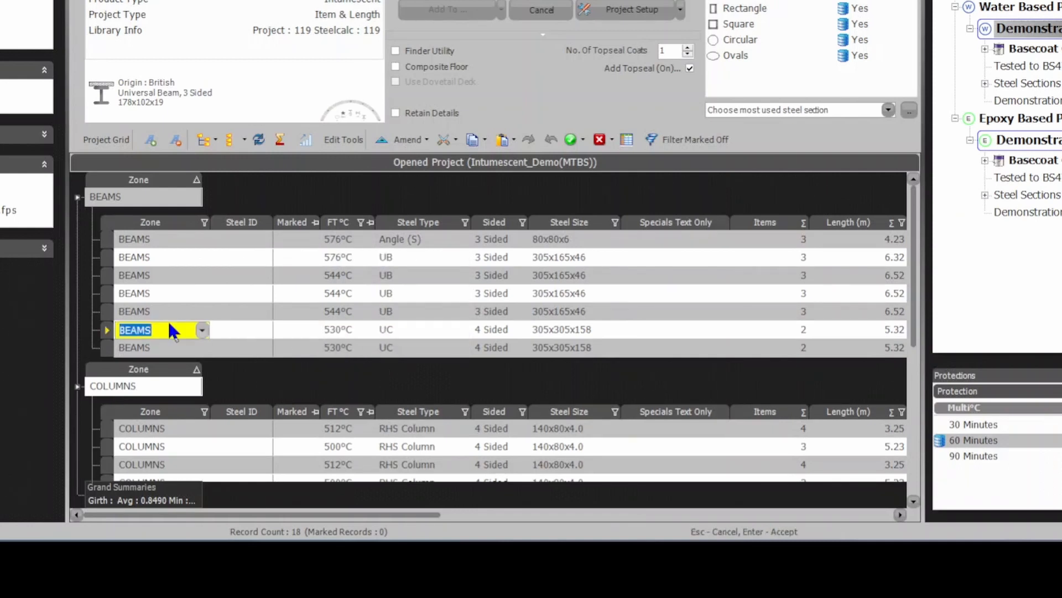
text(COLUMNS)
key(Return)
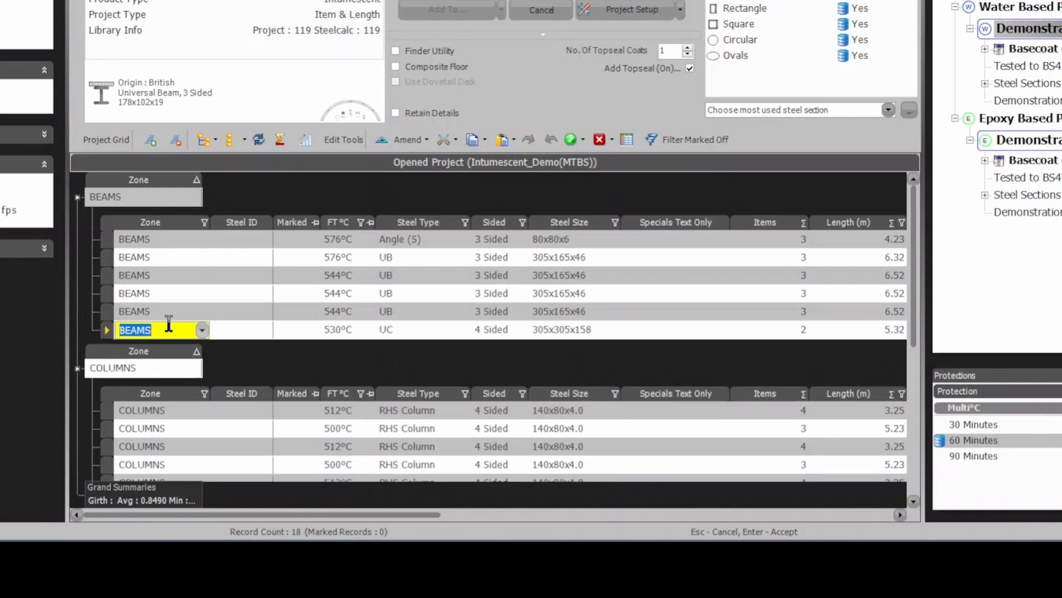
text(COLUMNS)
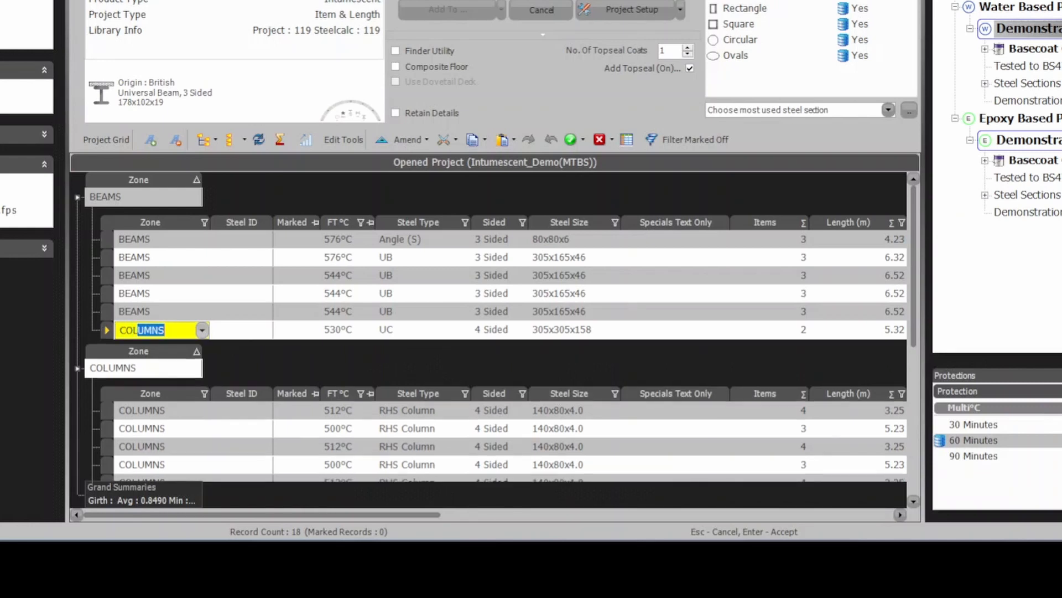
key(Return)
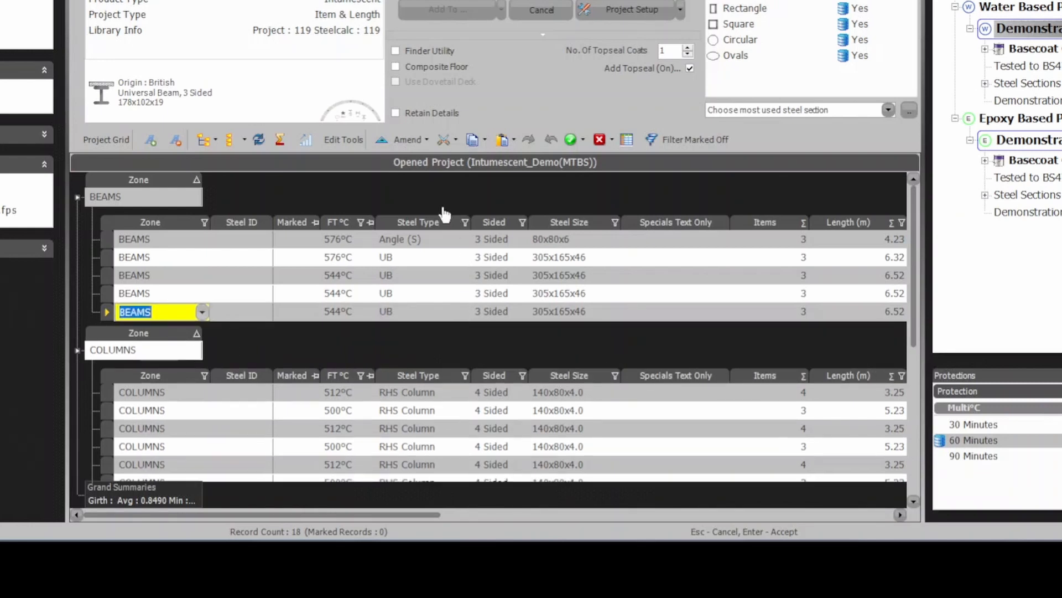
- Look through the records grouped under the BEAMS, COLUMNS, FIRSTFLOOR and SECONDFLOOR zones
scroll(397, 370, down, 2)
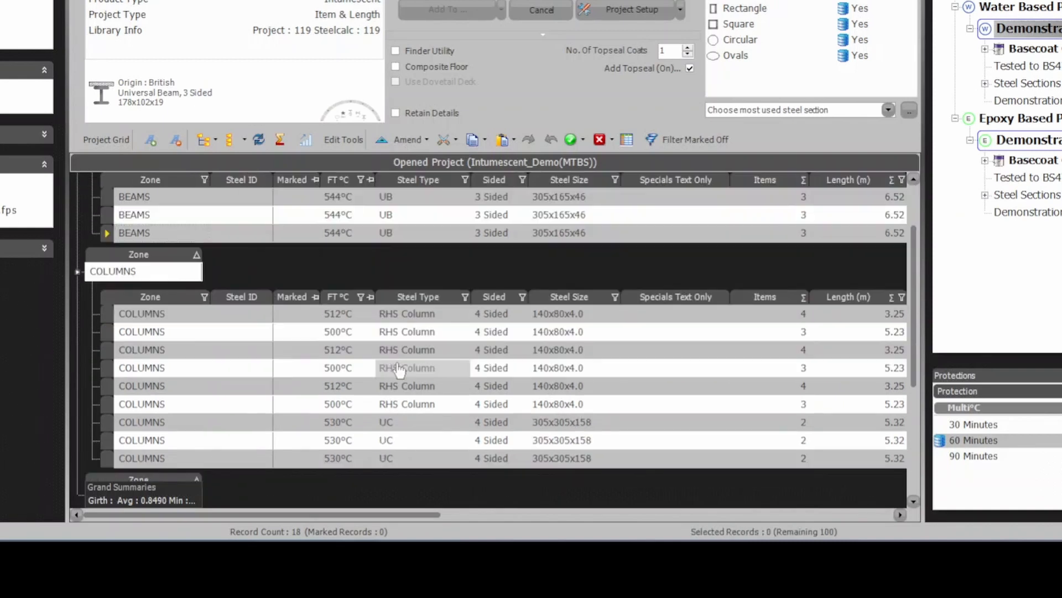
scroll(399, 370, down, 2)
scroll(398, 369, down, 3)
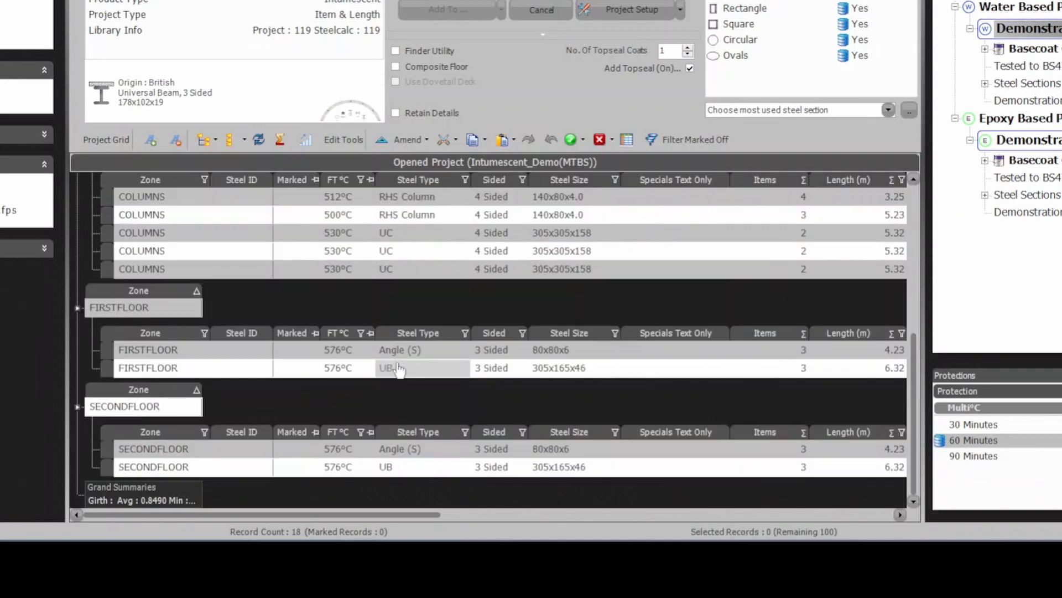
scroll(399, 369, up, 4)
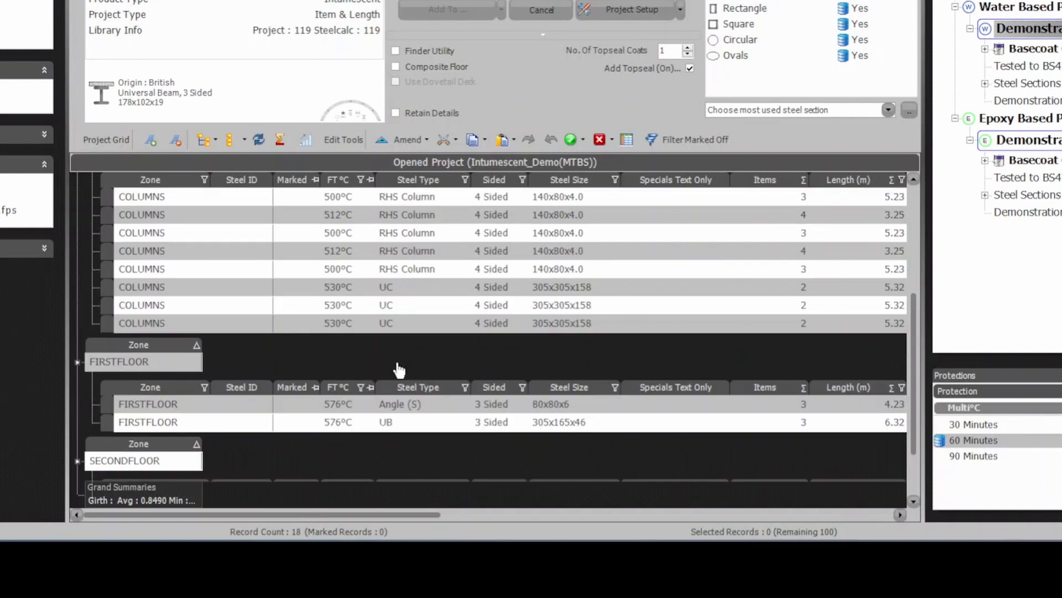
scroll(400, 370, up, 1)
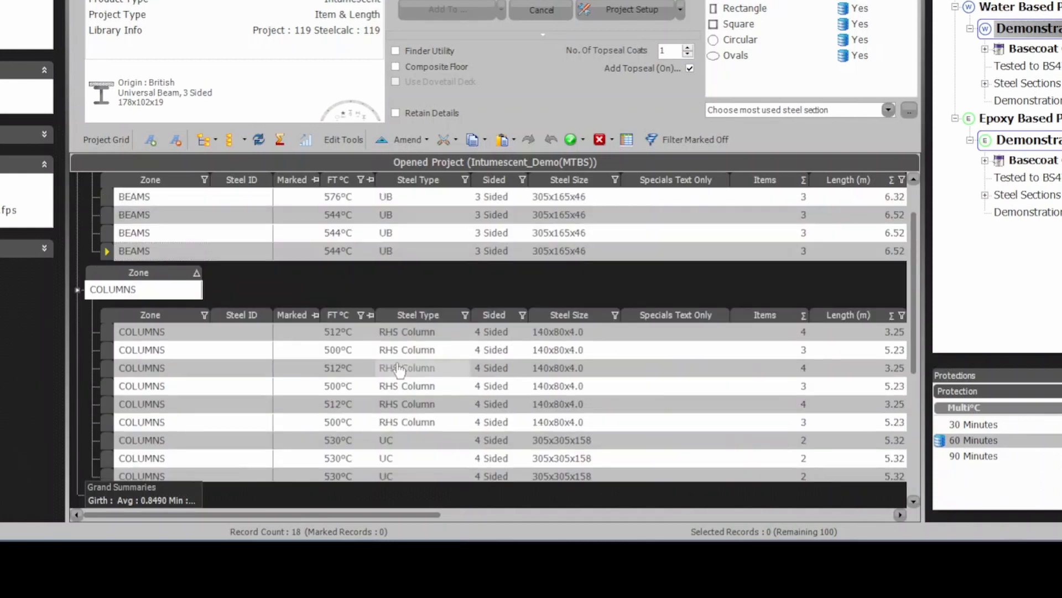
scroll(399, 370, up, 1)
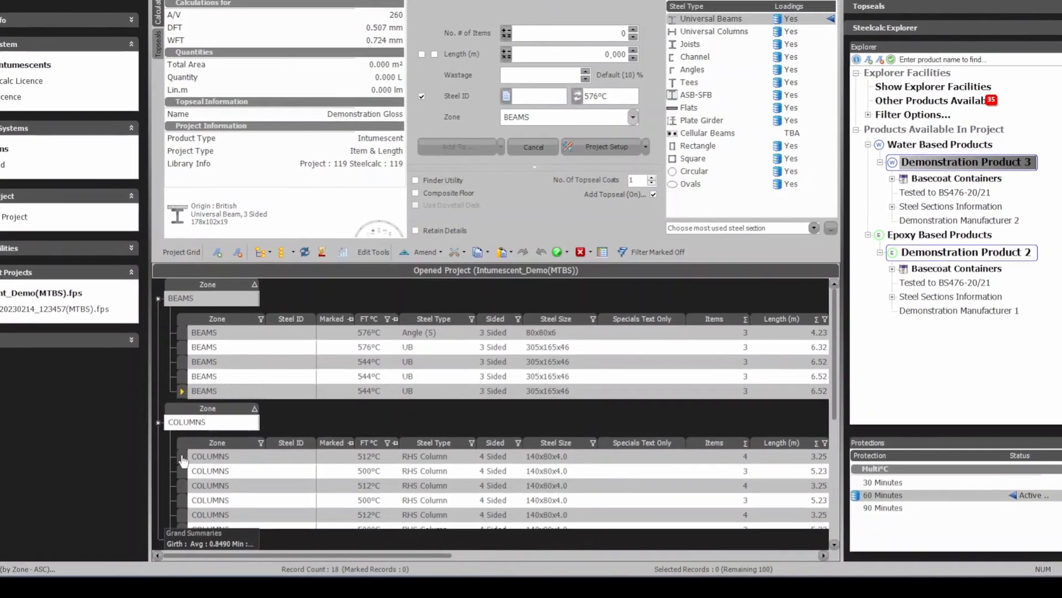
- Amend the first 512°C RHS Column record under COLUMNS to steel size 90x50x6.3
click(183, 457)
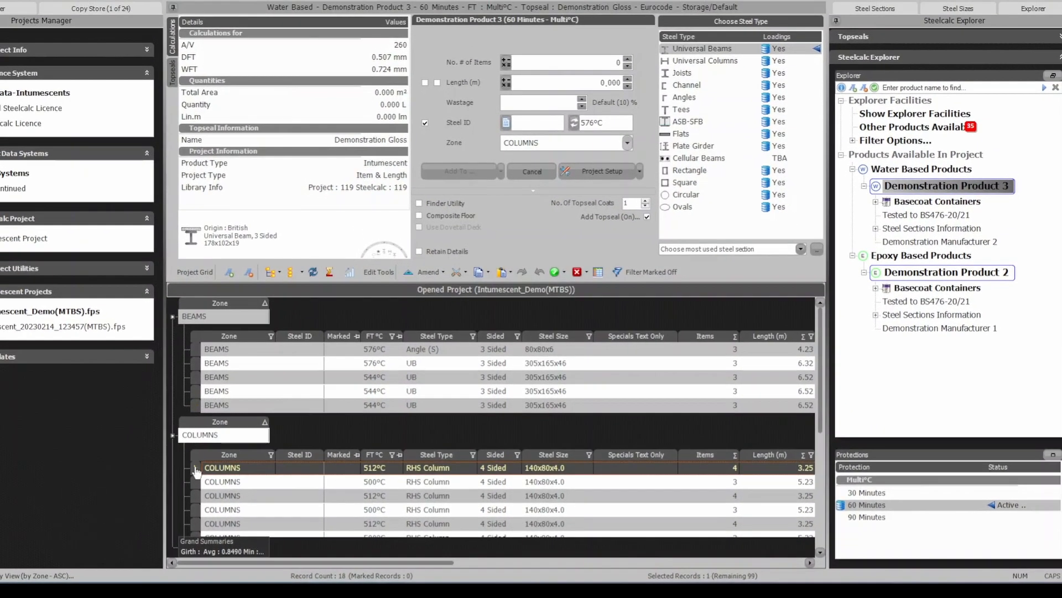
click(408, 273)
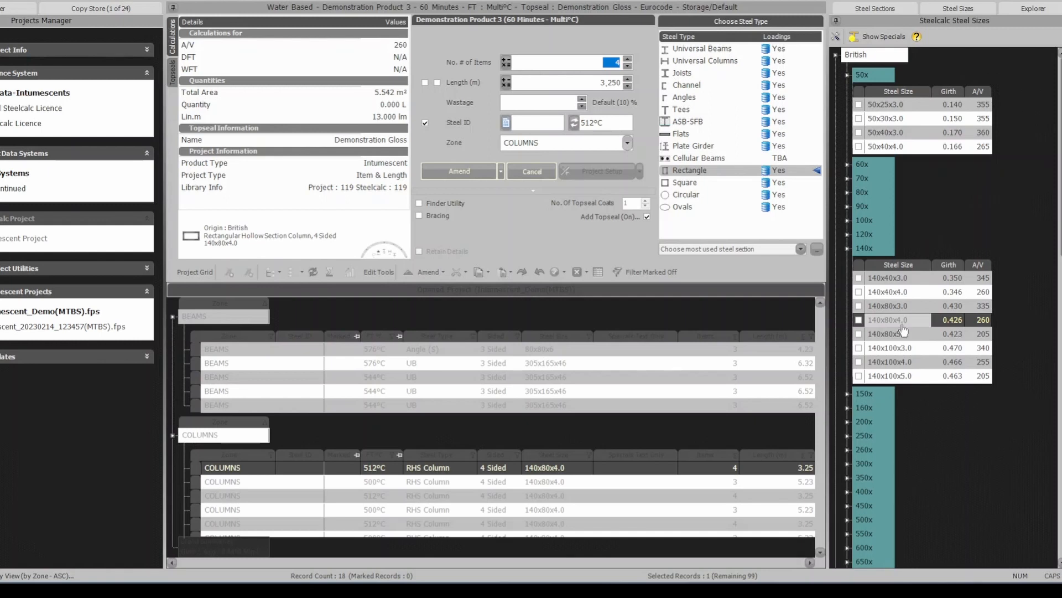
scroll(903, 330, down, 3)
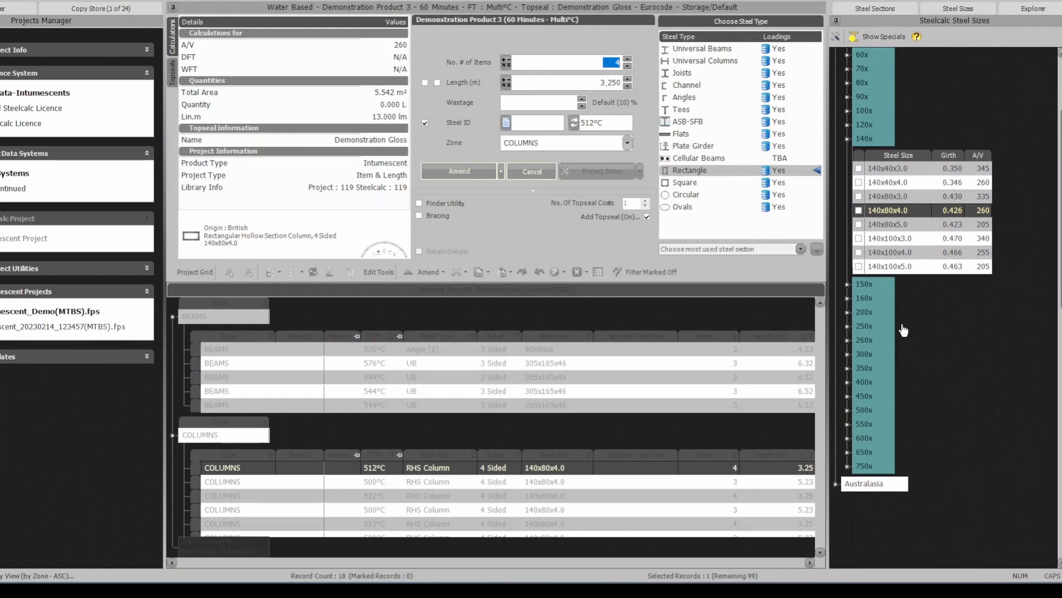
scroll(904, 330, up, 3)
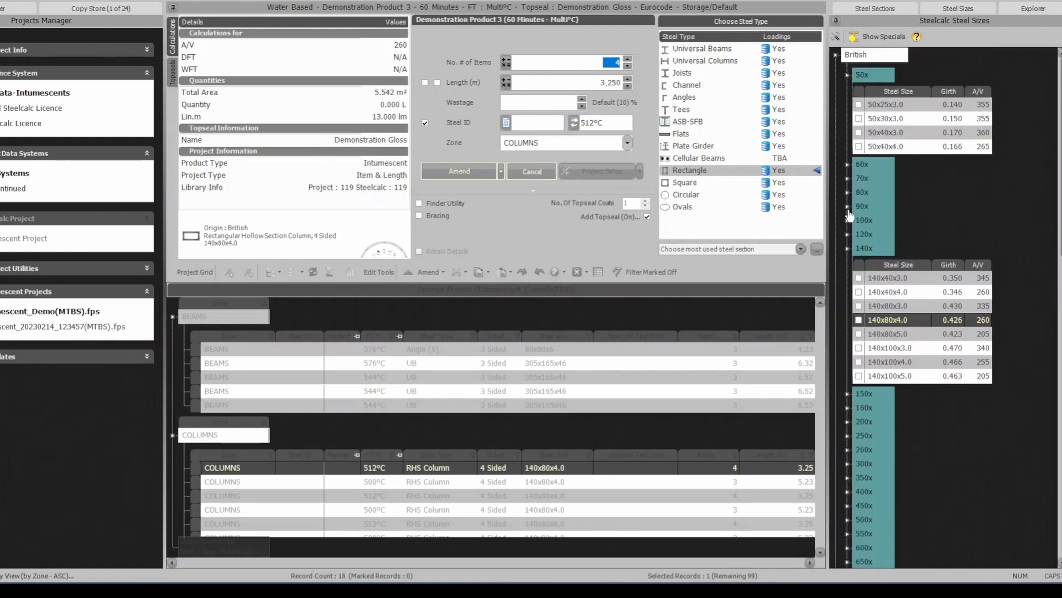
click(849, 207)
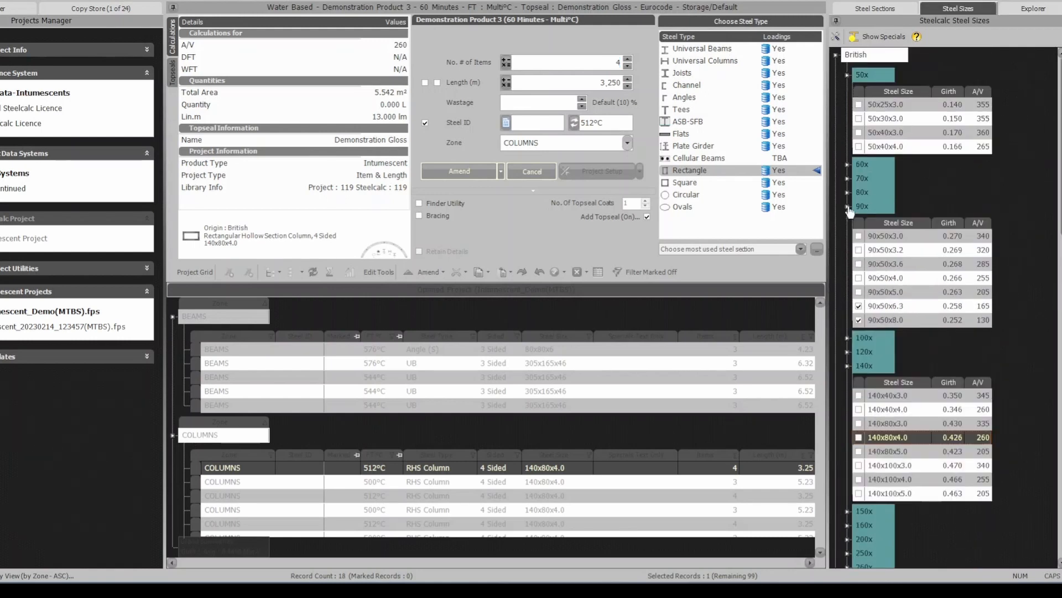
click(898, 313)
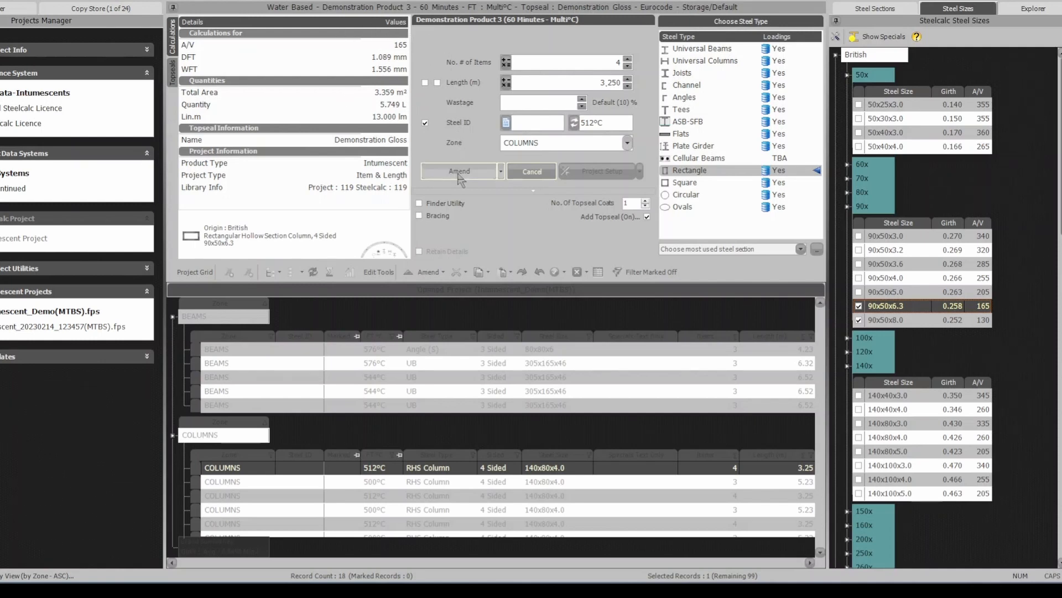
click(460, 172)
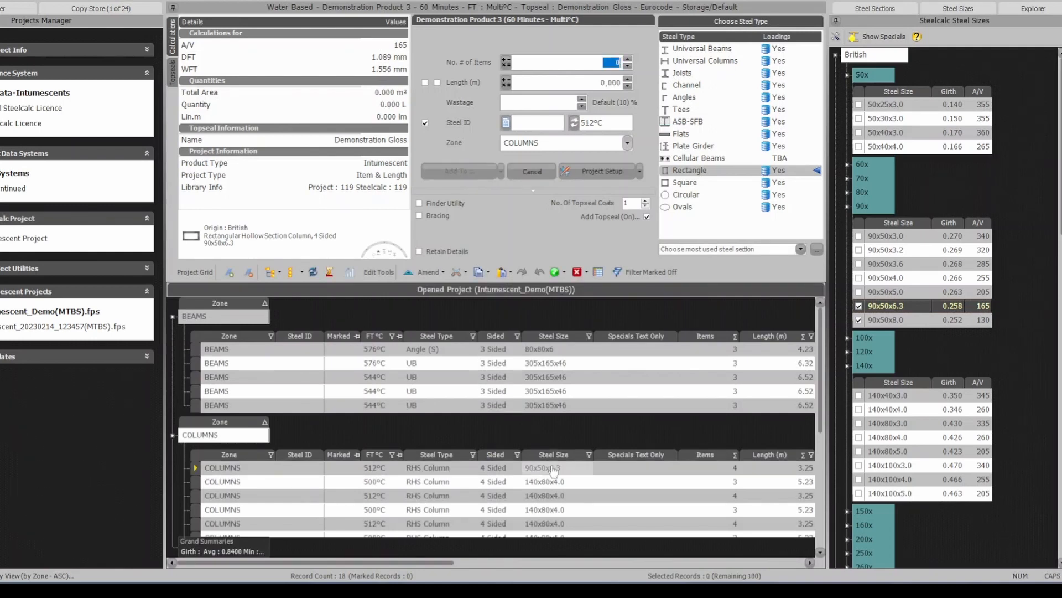
- Amend the first 500°C RHS Column record under COLUMNS to 2 items with a length of 3.1 m
click(195, 482)
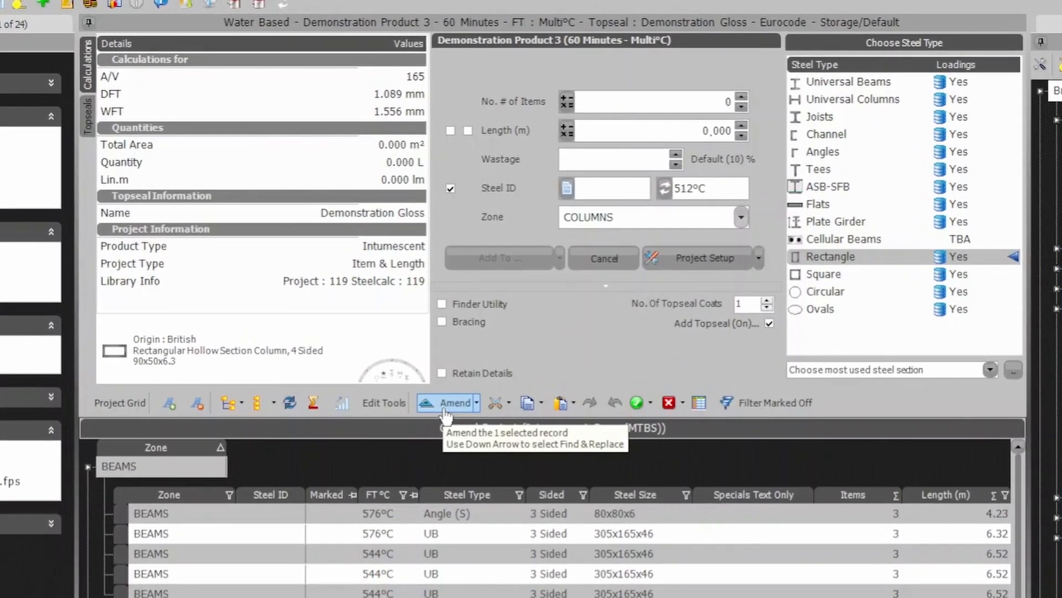
click(446, 402)
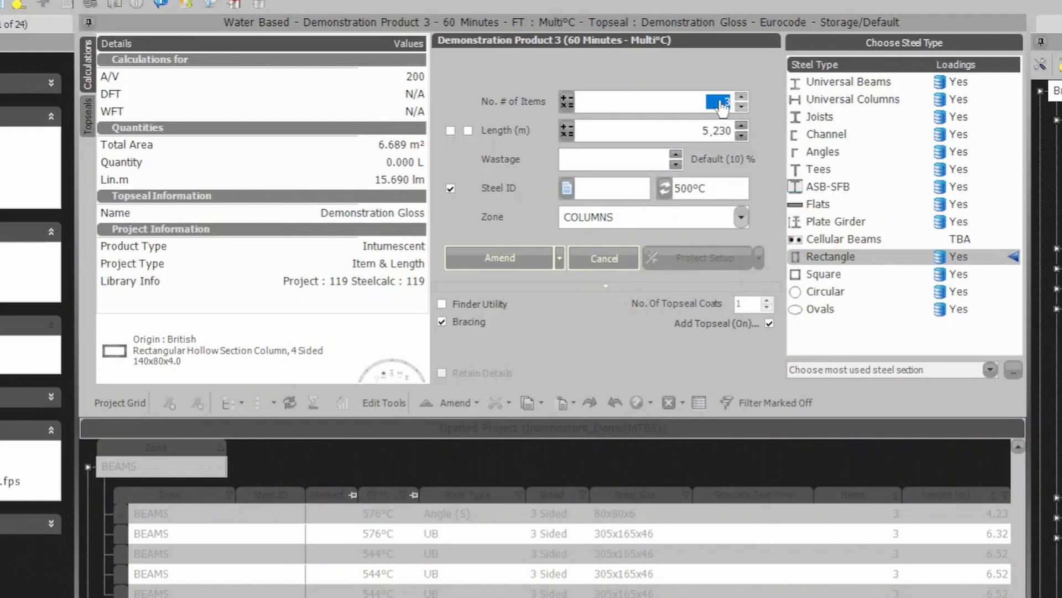
text(2)
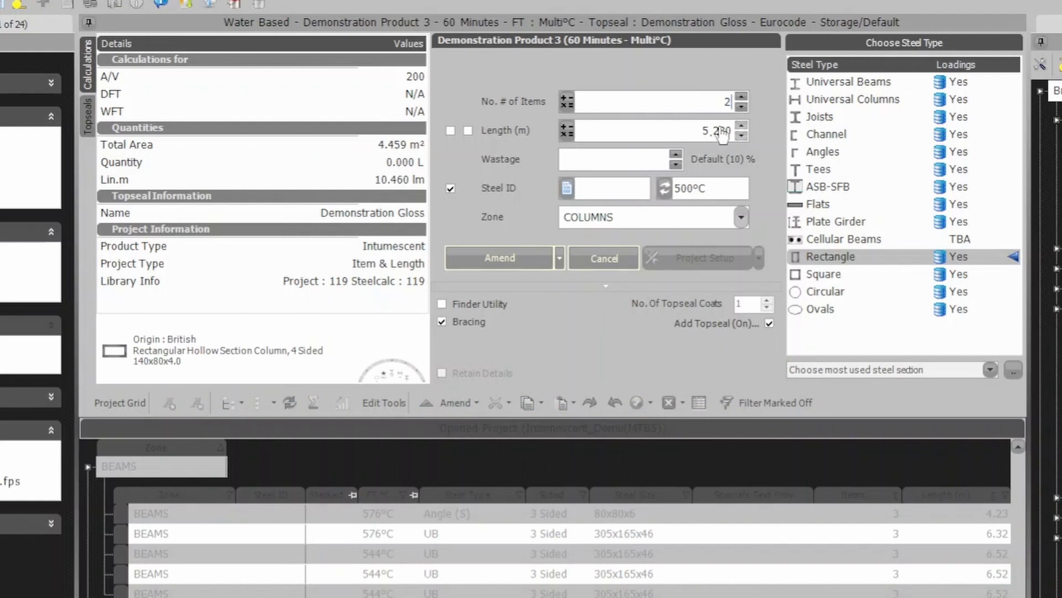
click(720, 130)
text(3.1)
click(508, 258)
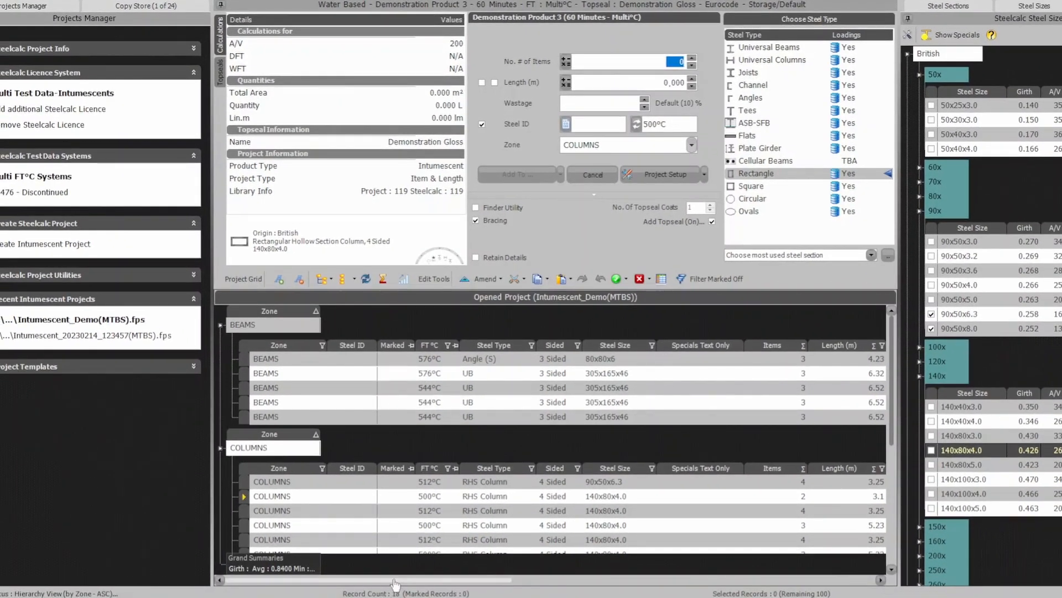
- Set the number of items to 2 directly in the grid for the second and third records under BEAMS
drag(394, 581, 554, 594)
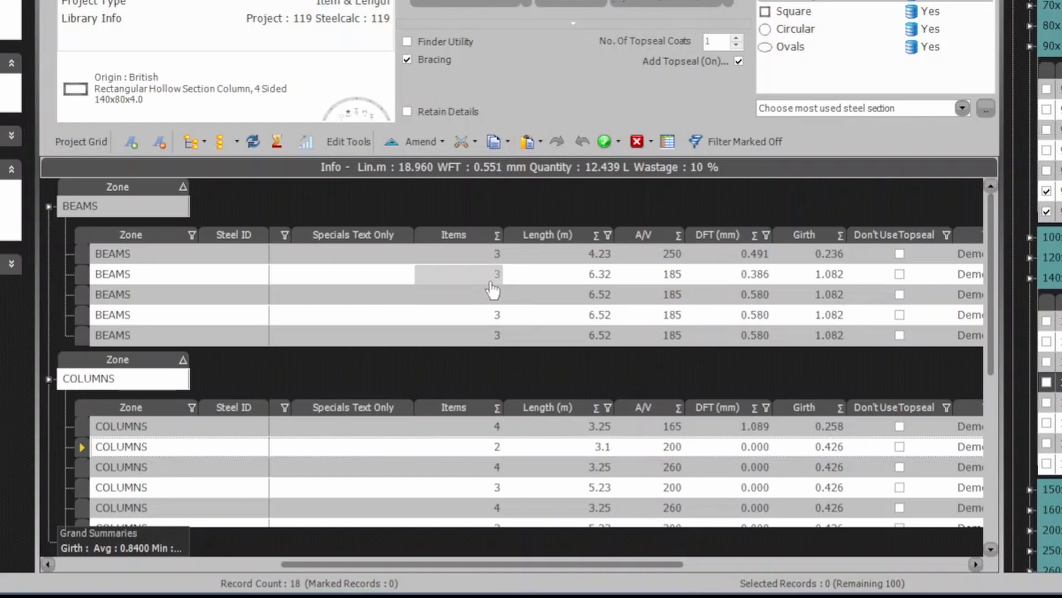
click(491, 279)
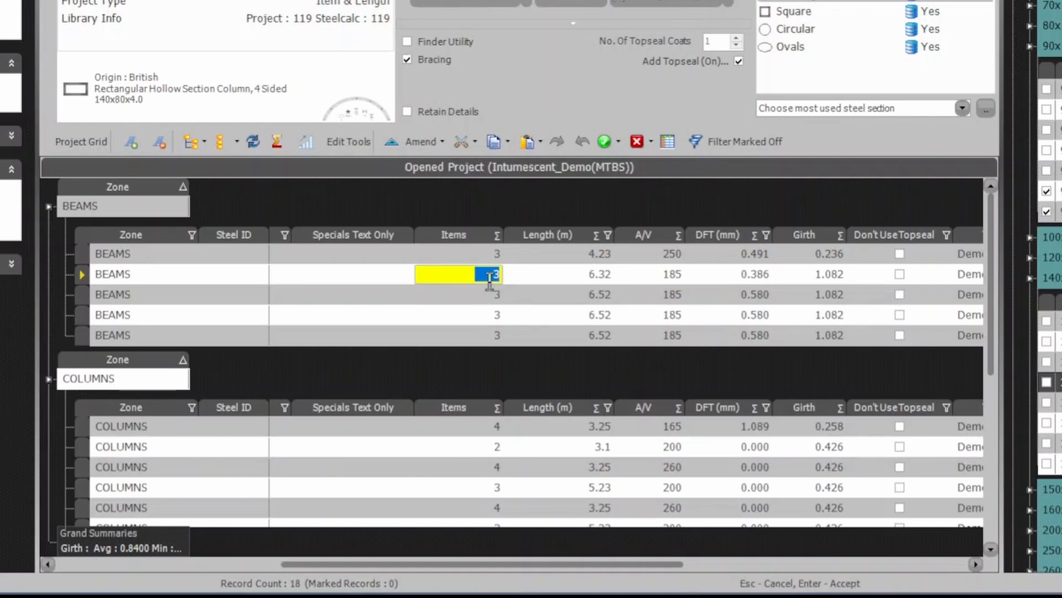
text(2)
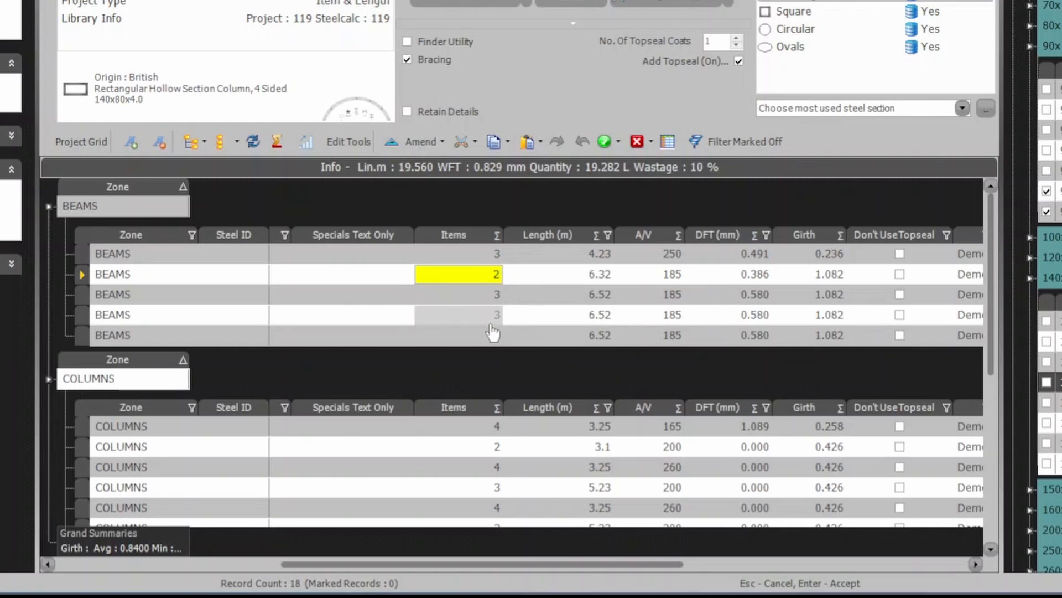
key(Down)
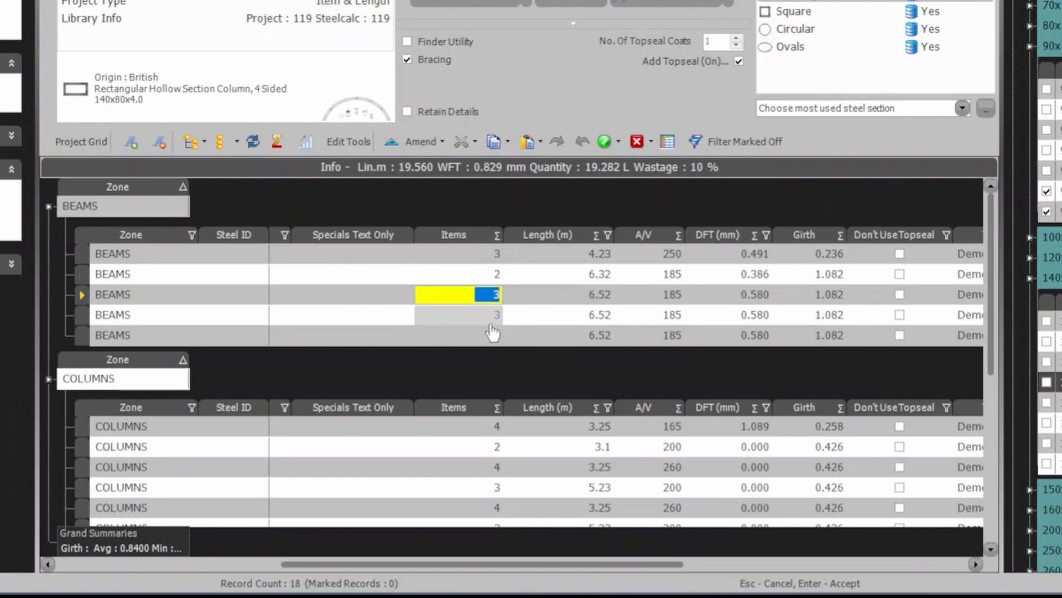
text(2)
key(Down)
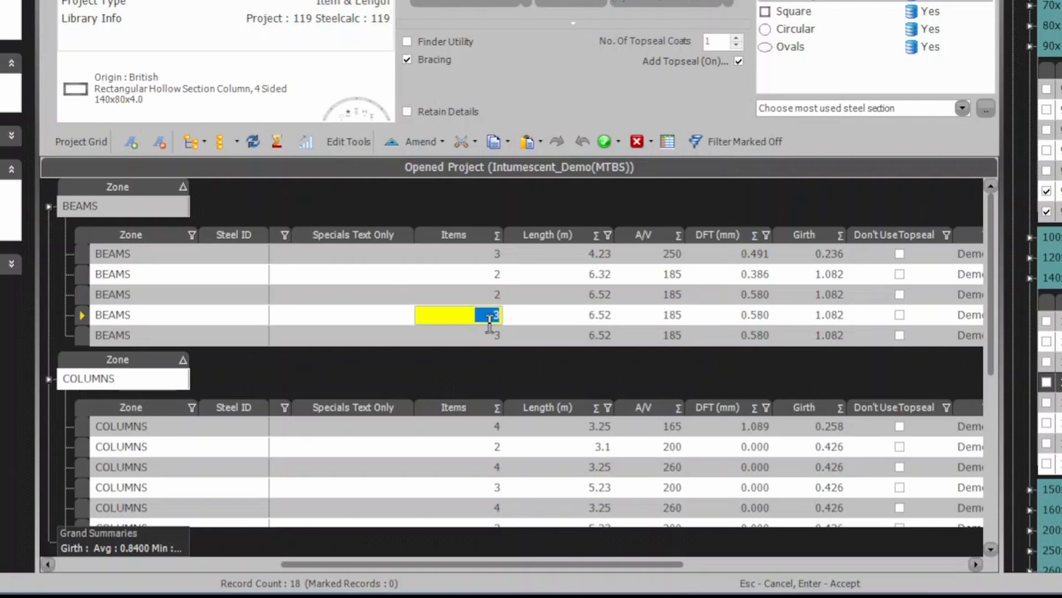
- Set the length to 4.3 m for the second and third records under BEAMS and finish the in-grid editing
click(565, 271)
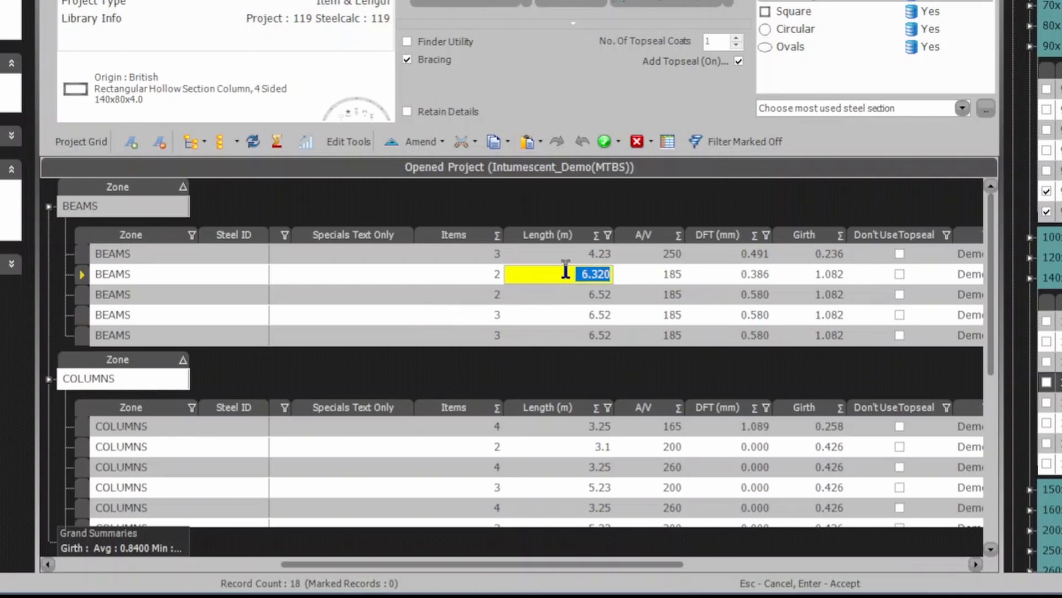
text(4.3)
key(Down)
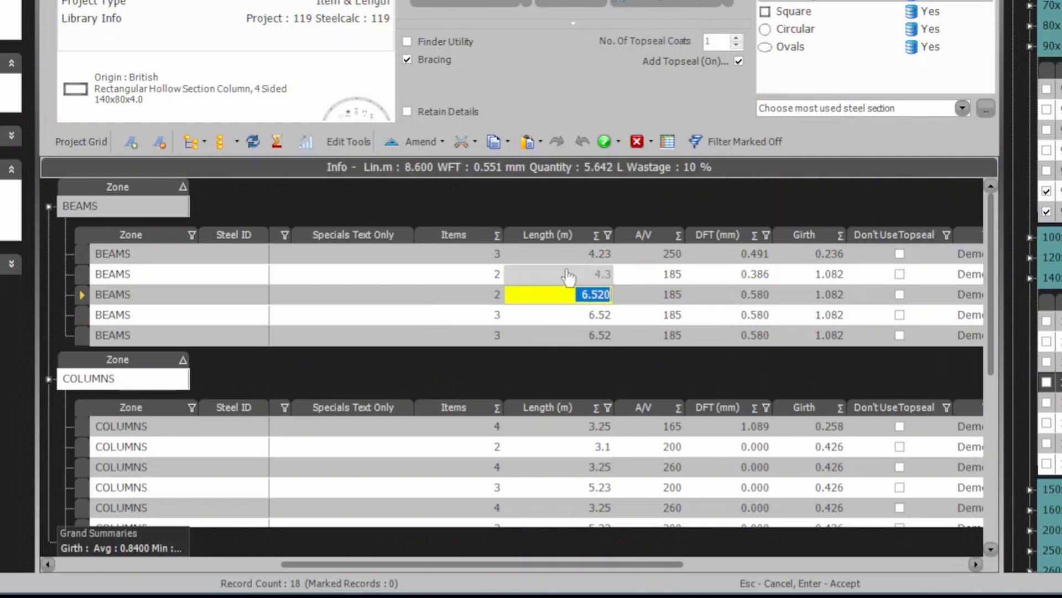
text(4.3)
key(Down)
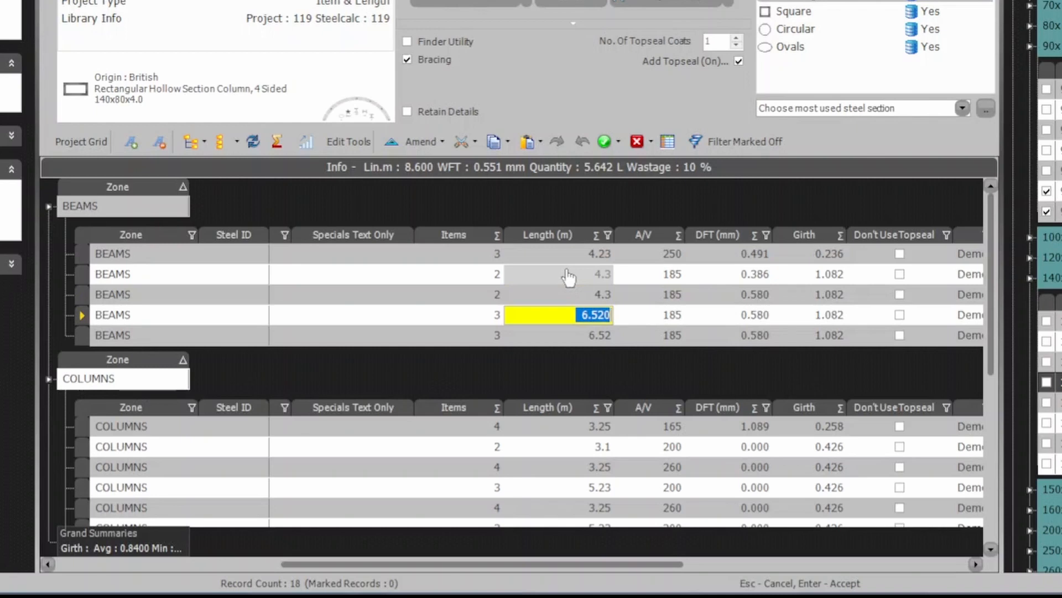
key(Return)
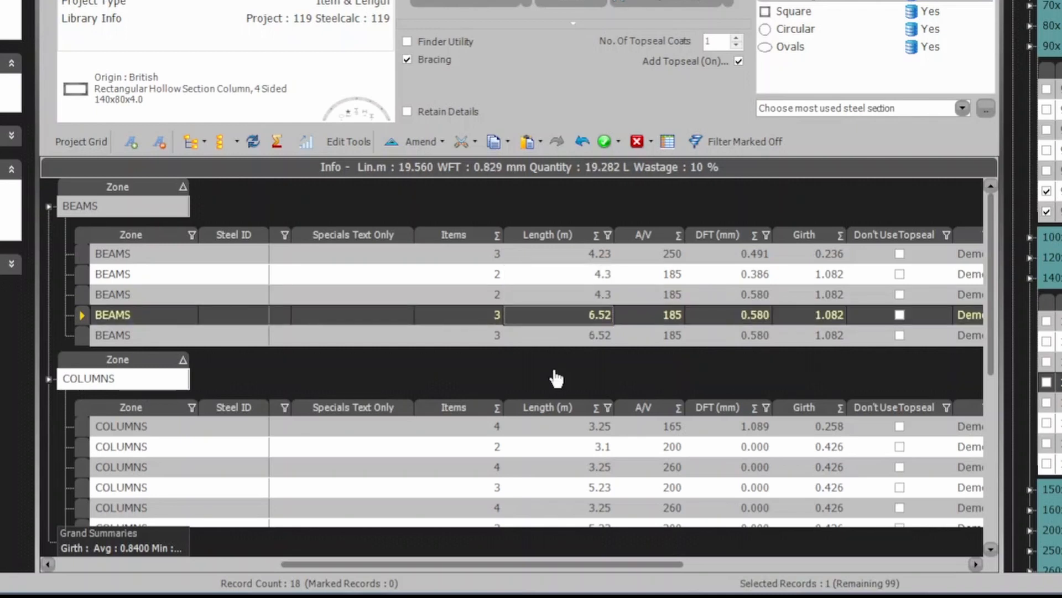
scroll(552, 366, down, 5)
scroll(556, 378, down, 1)
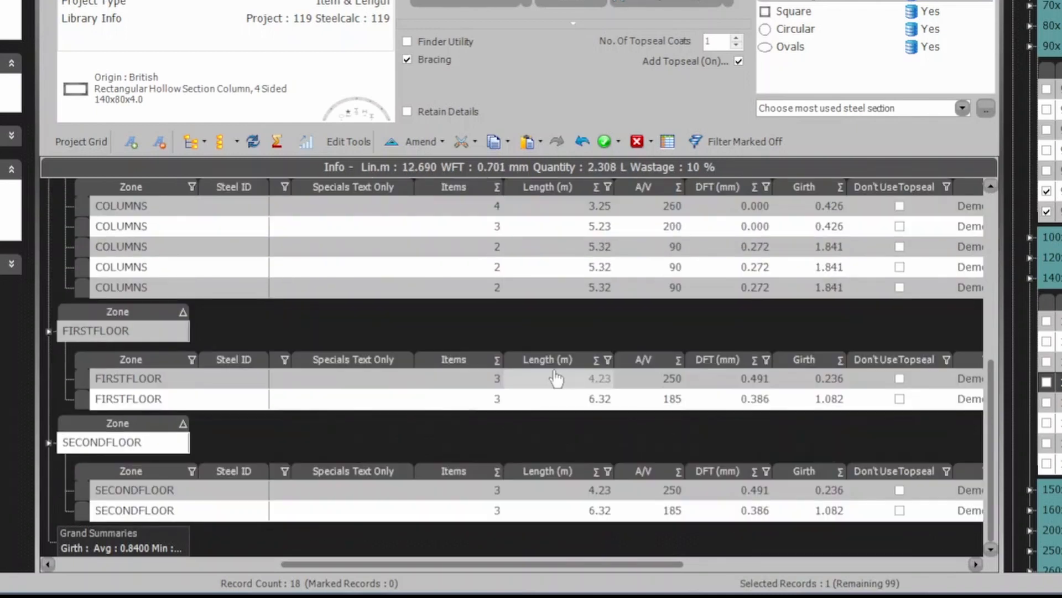
- Copy all 60 Minutes product records of Demonstration Product 3 and paste them into its 90 Minutes protection
scroll(556, 379, up, 6)
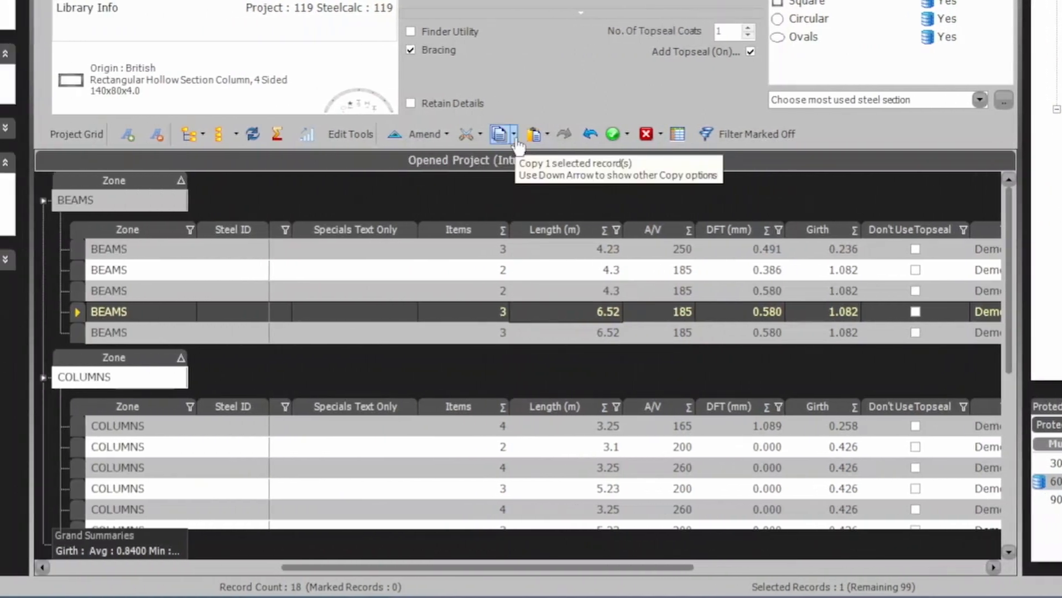
click(515, 137)
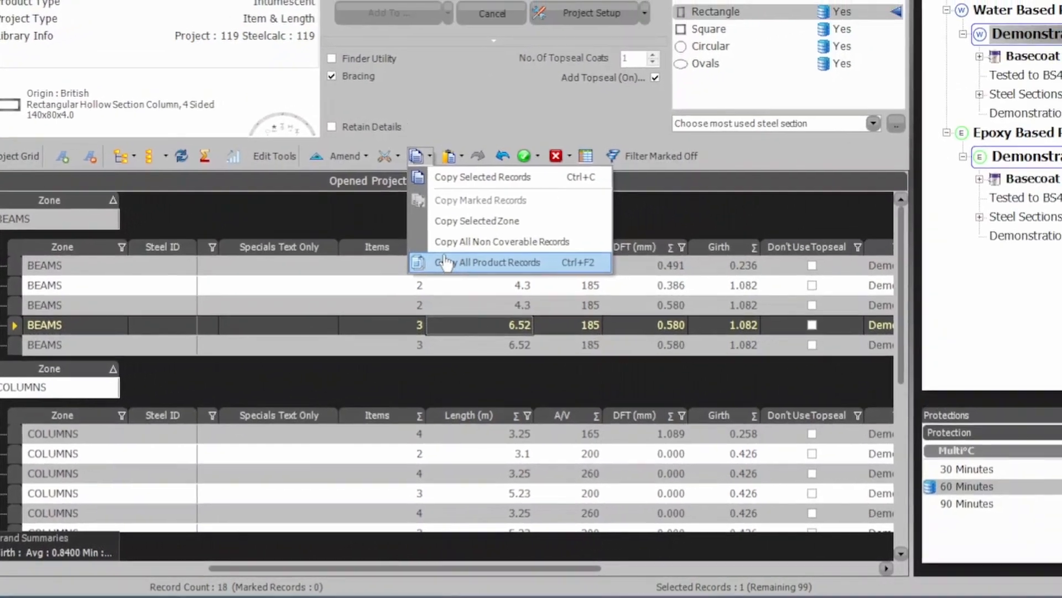
click(530, 246)
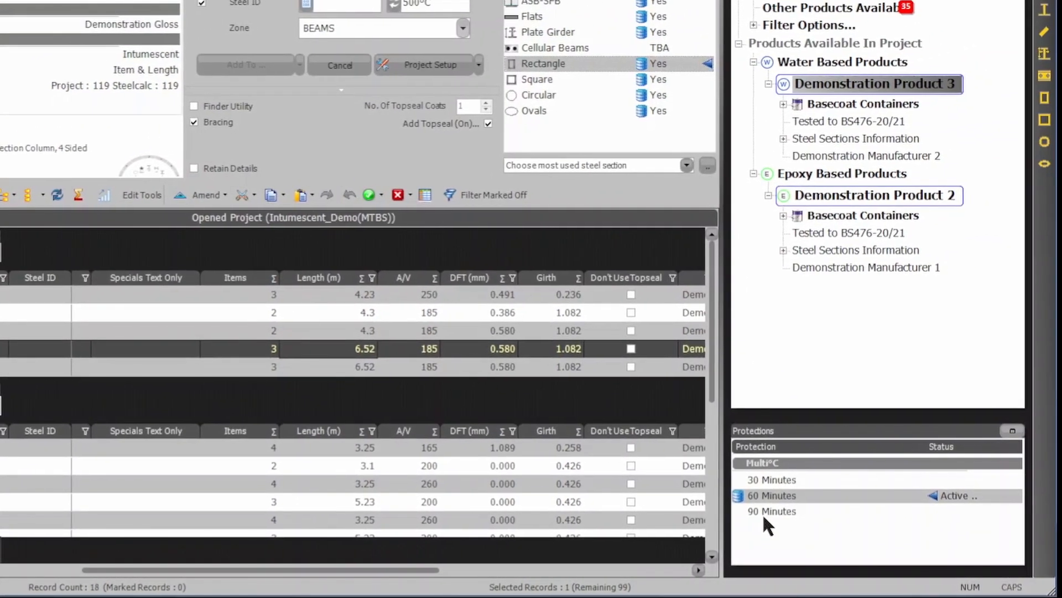
click(762, 510)
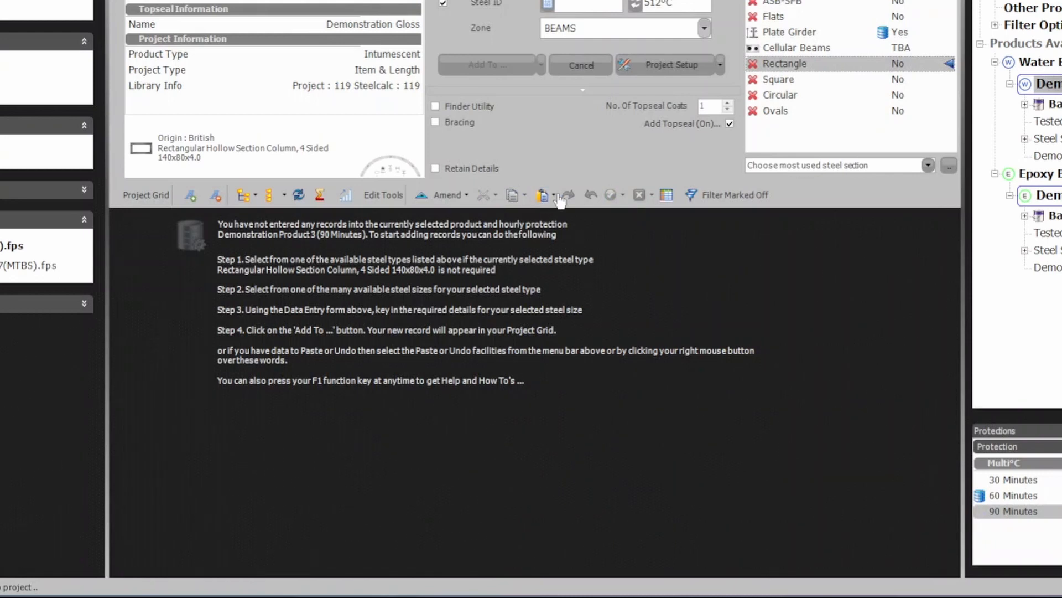
click(554, 195)
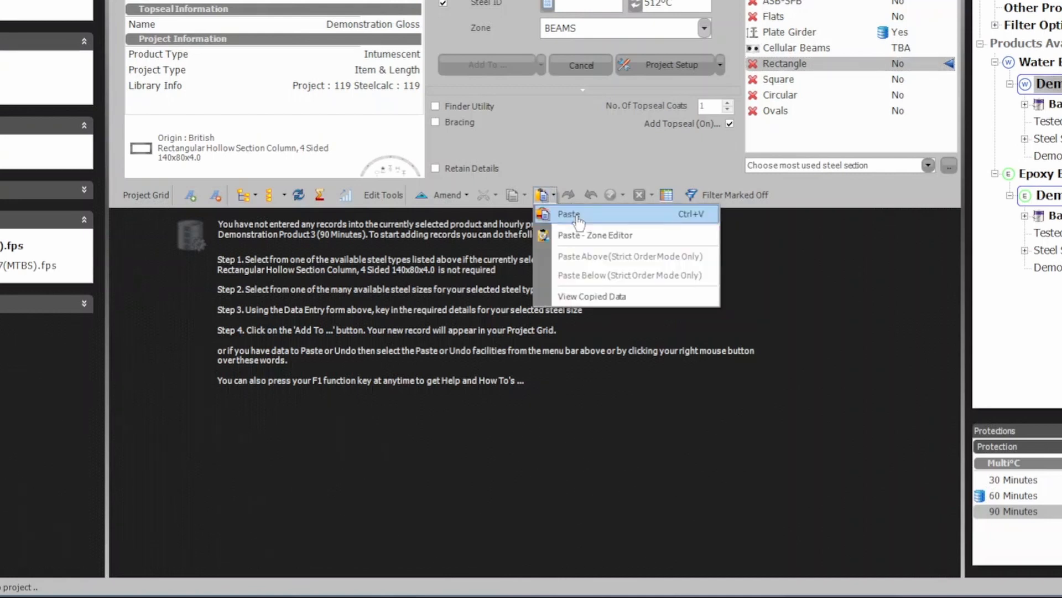
click(577, 217)
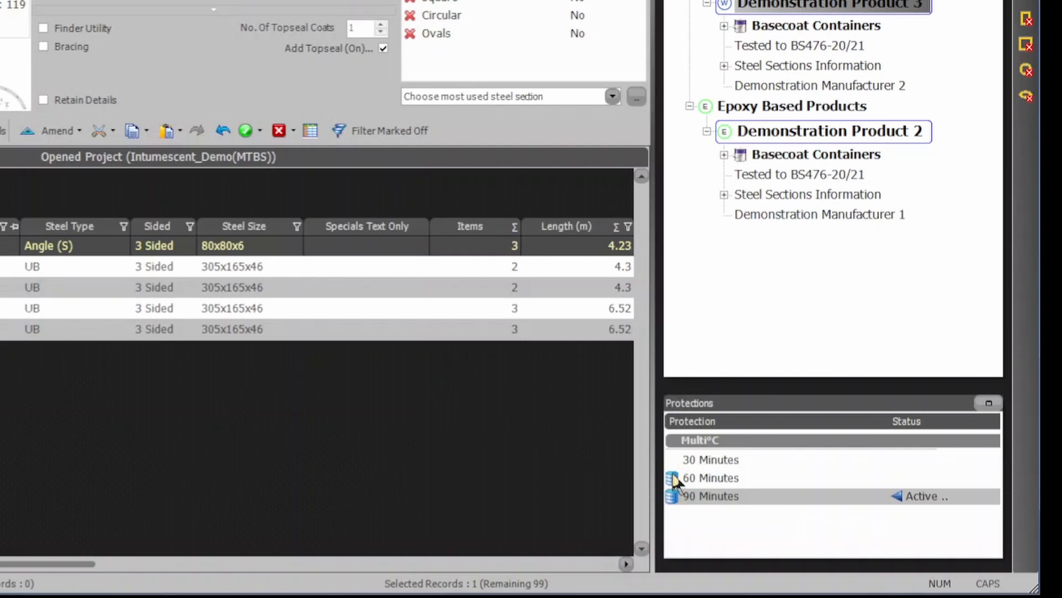
- Cut all project records from the 60 Minutes protection of Demonstration Product 3
click(674, 478)
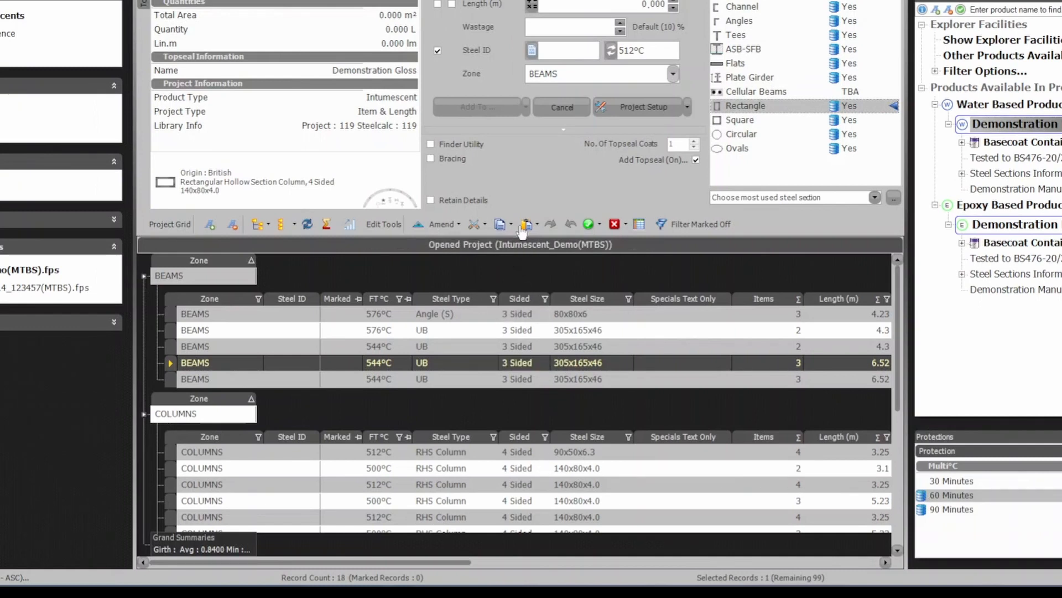
click(485, 225)
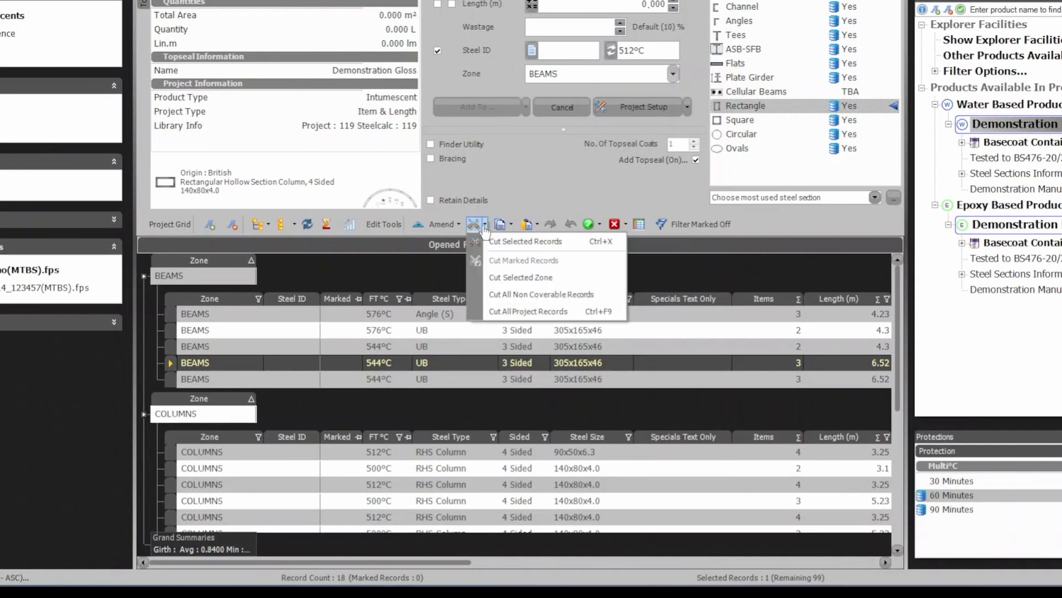
click(487, 311)
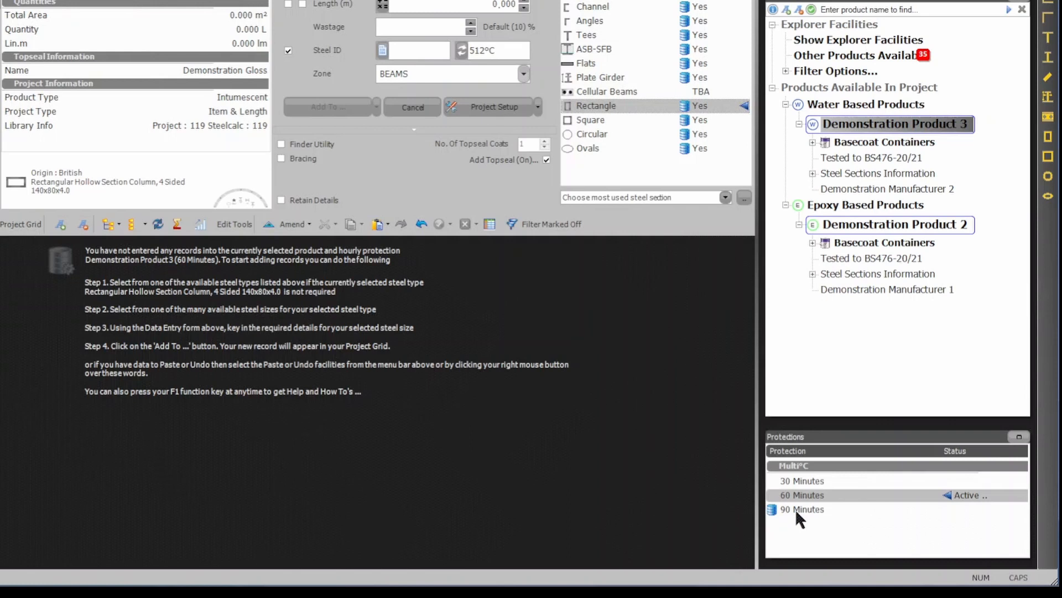
- Cut all non-coverable records from the 90 Minutes protection of Demonstration Product 3, and undo the cut
click(796, 509)
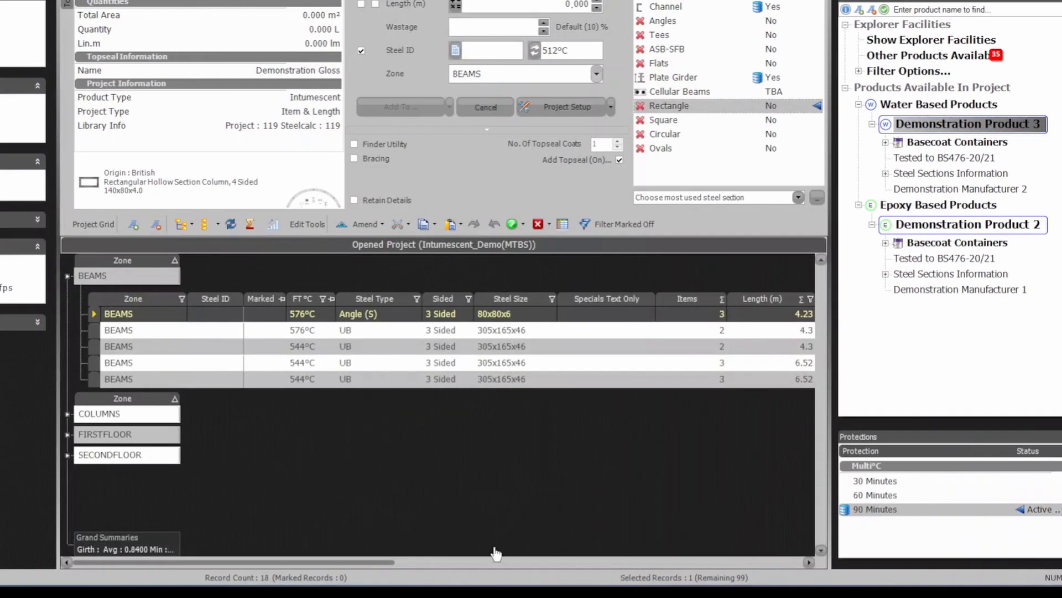
drag(477, 568, 631, 563)
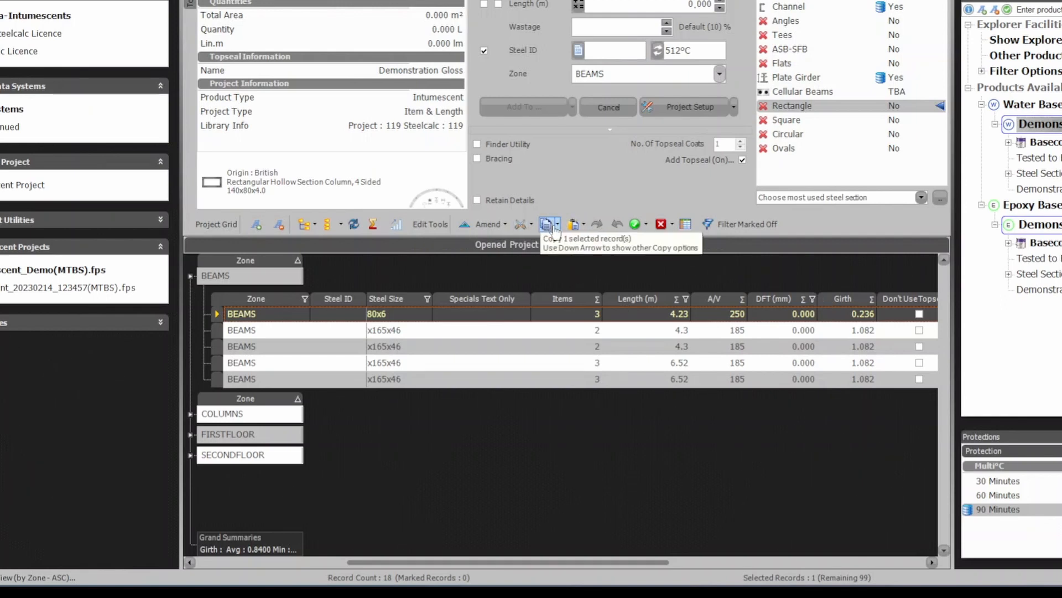
click(531, 225)
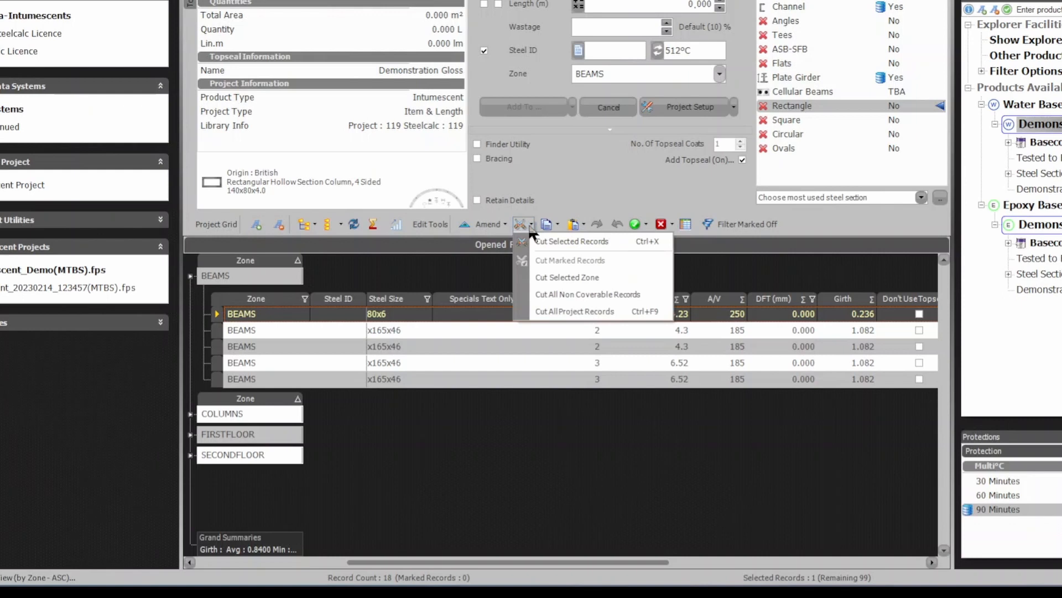
mouse_move(541, 229)
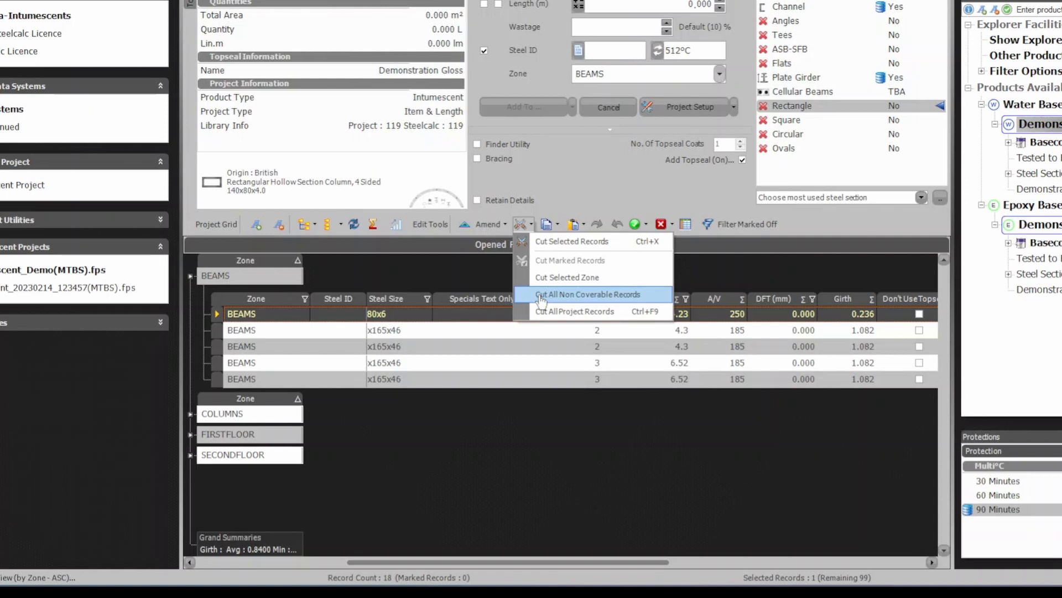
click(541, 299)
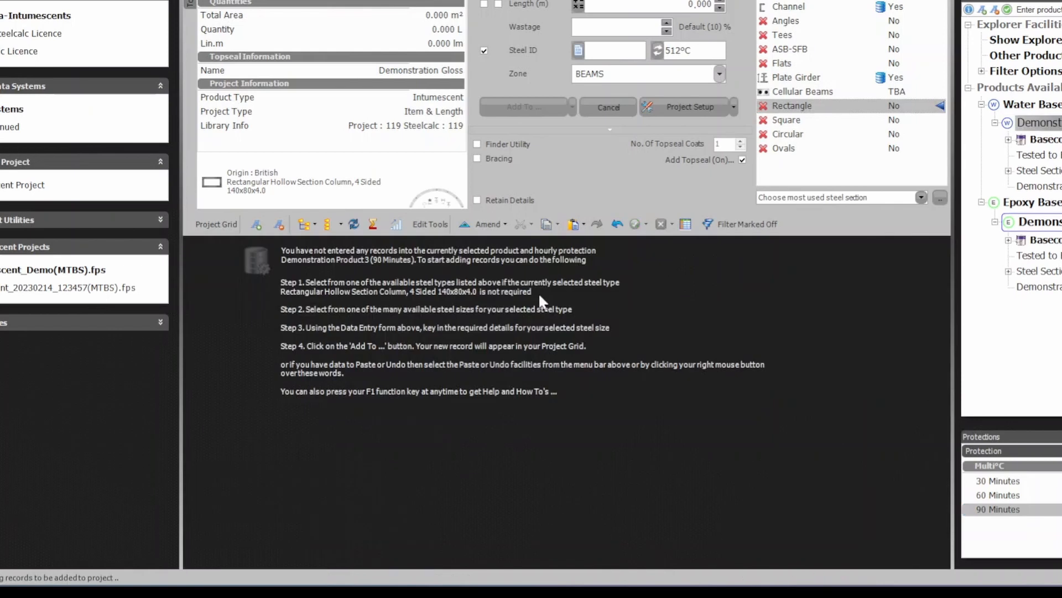
click(617, 226)
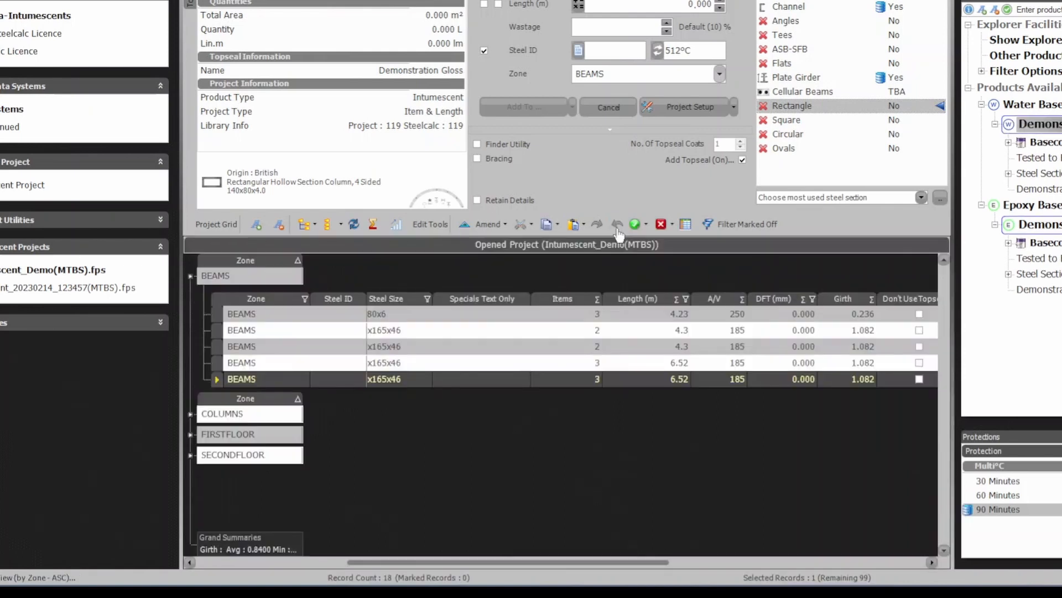
- Copy all 90 Minutes product records of Demonstration Product 3 and paste them into its 30 Minutes protection
click(191, 435)
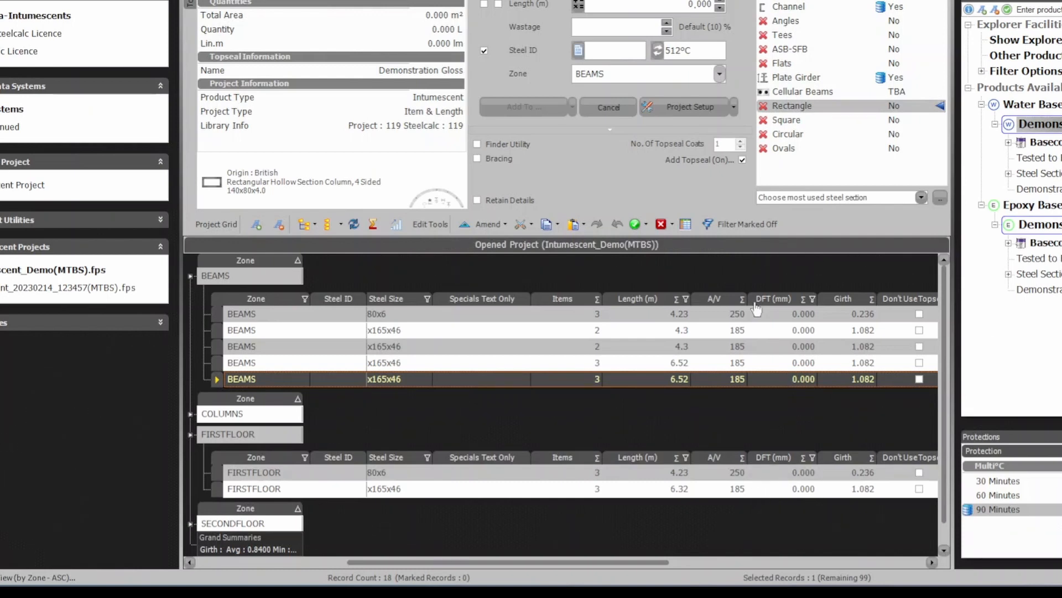
click(557, 224)
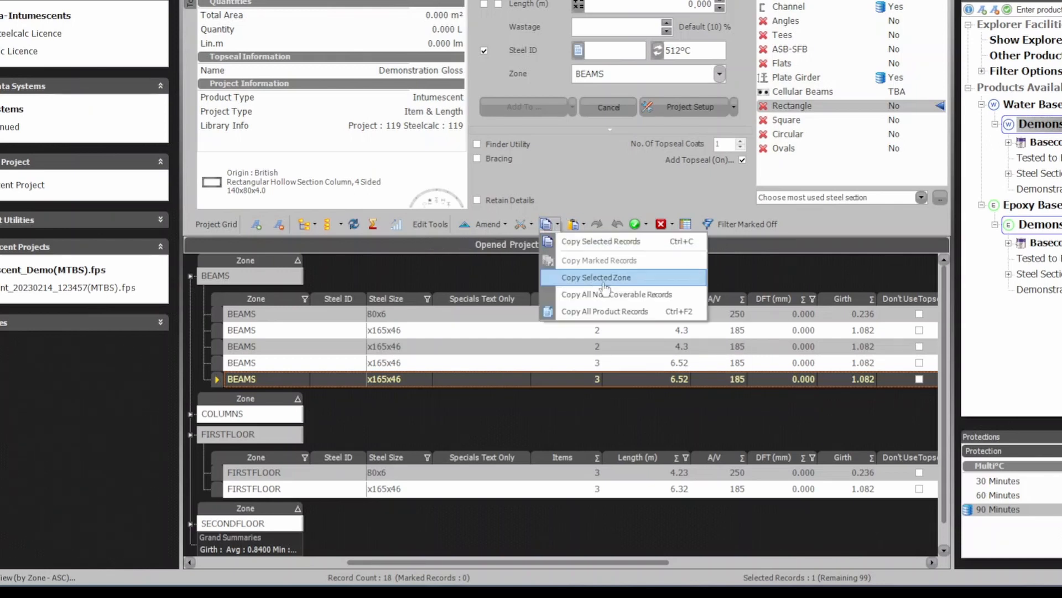
click(632, 313)
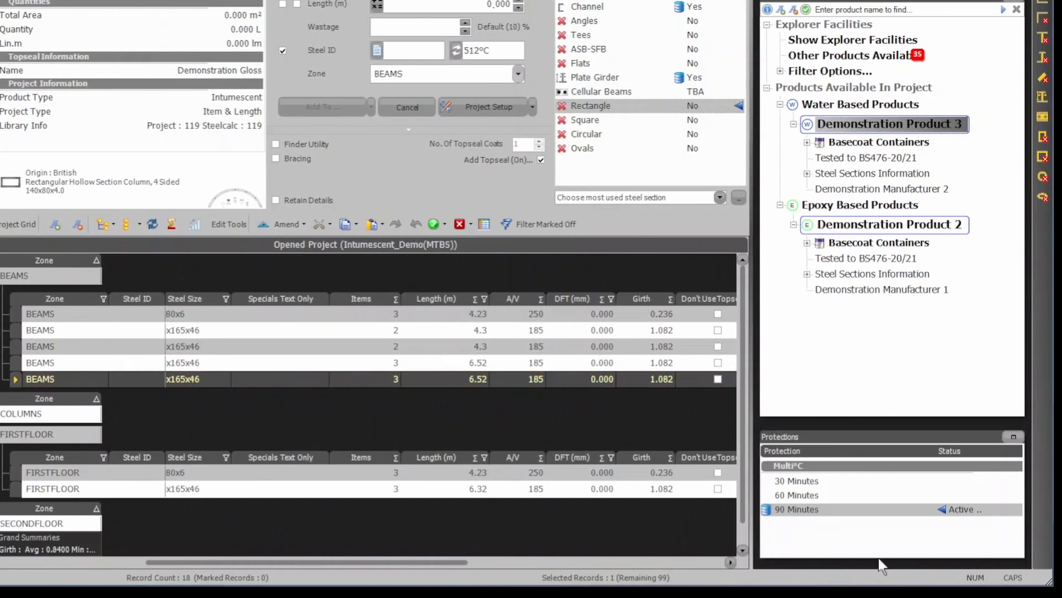
click(806, 481)
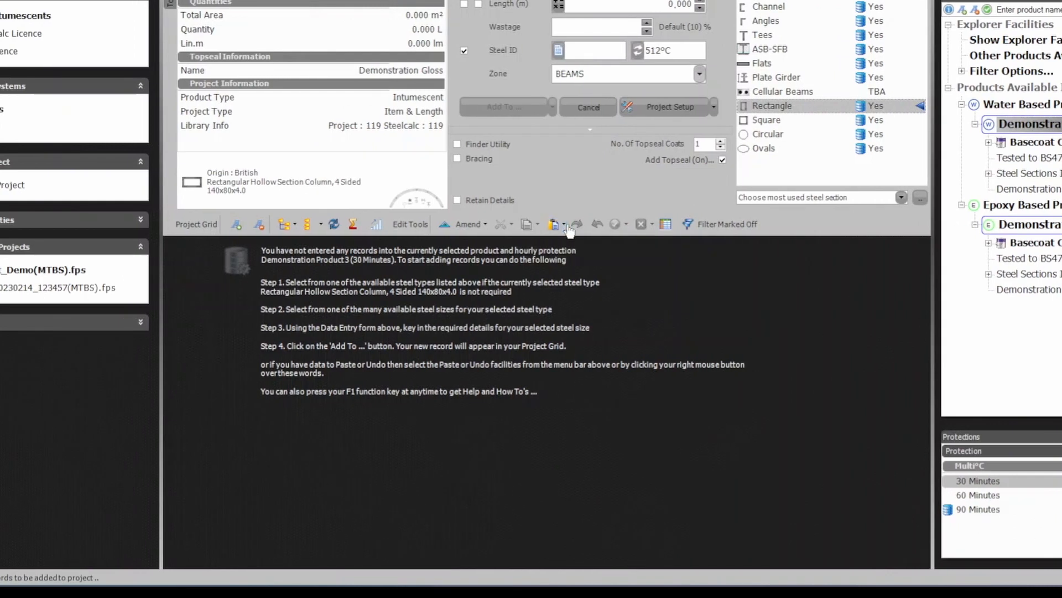
click(554, 225)
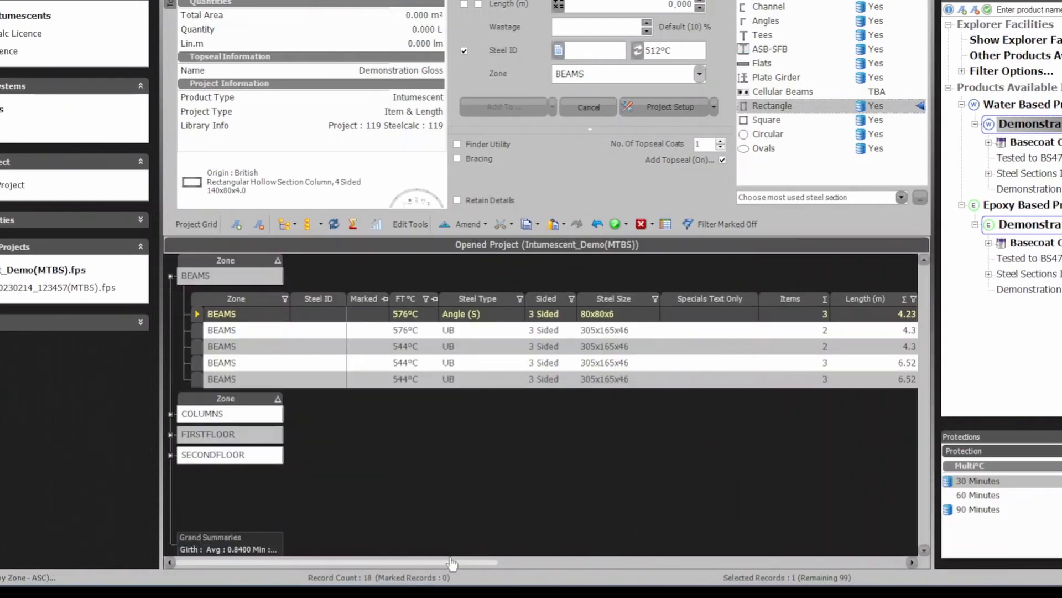
drag(453, 565, 627, 564)
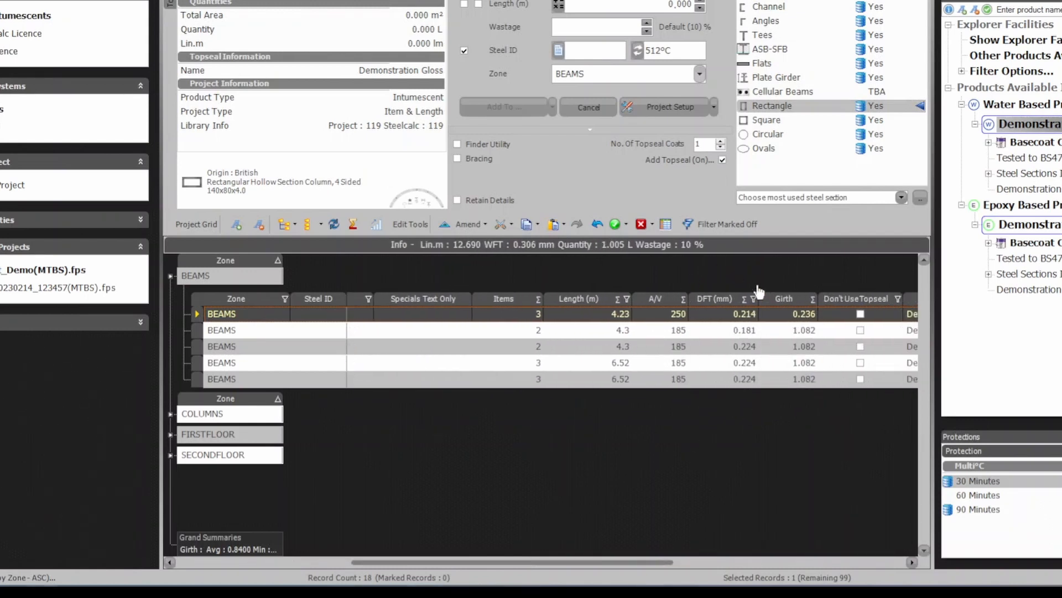
drag(573, 561, 360, 582)
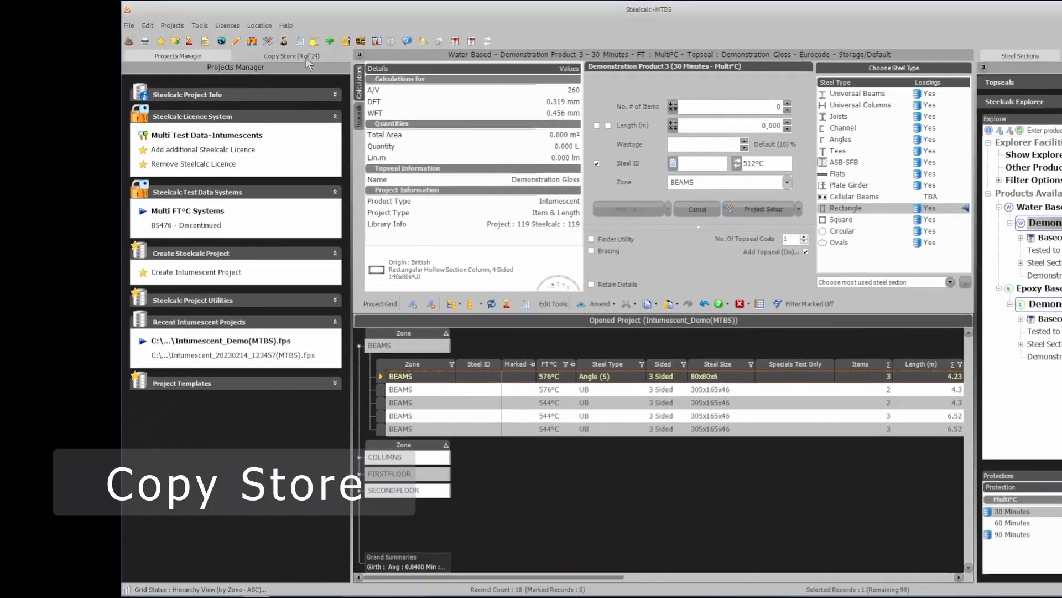
- Open the Copy Store, switch to the 120 Minutes protection of Demonstration Product 2, and select Store 3 (Cut All)
click(262, 59)
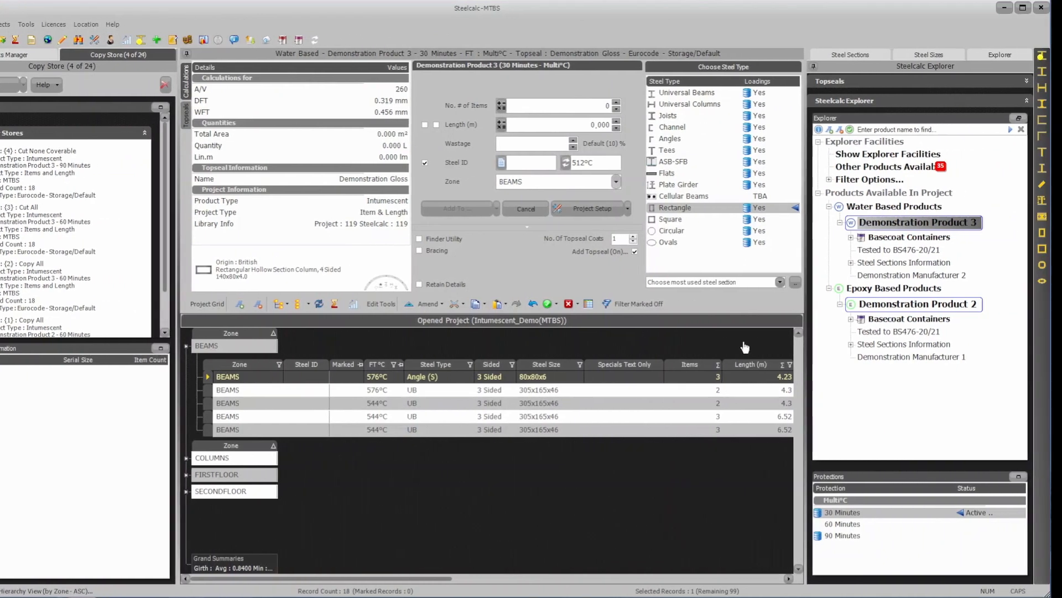
click(909, 304)
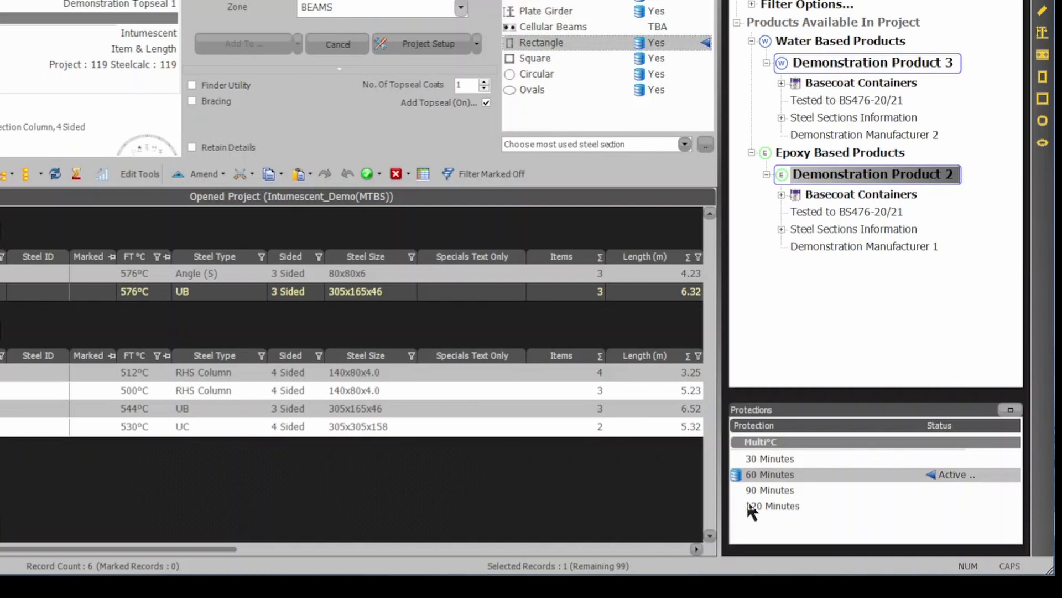
click(751, 506)
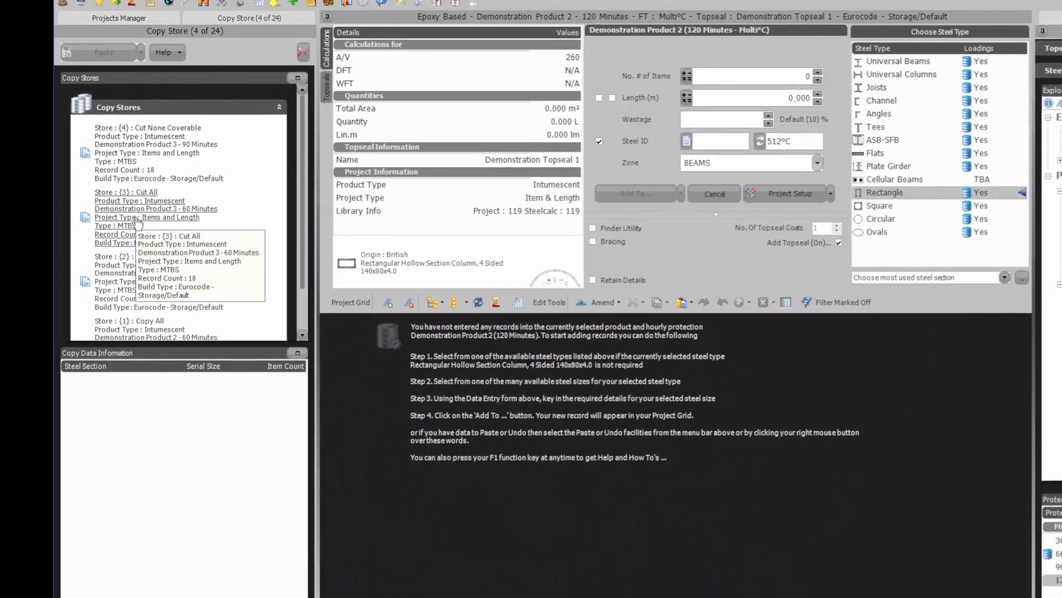
click(142, 221)
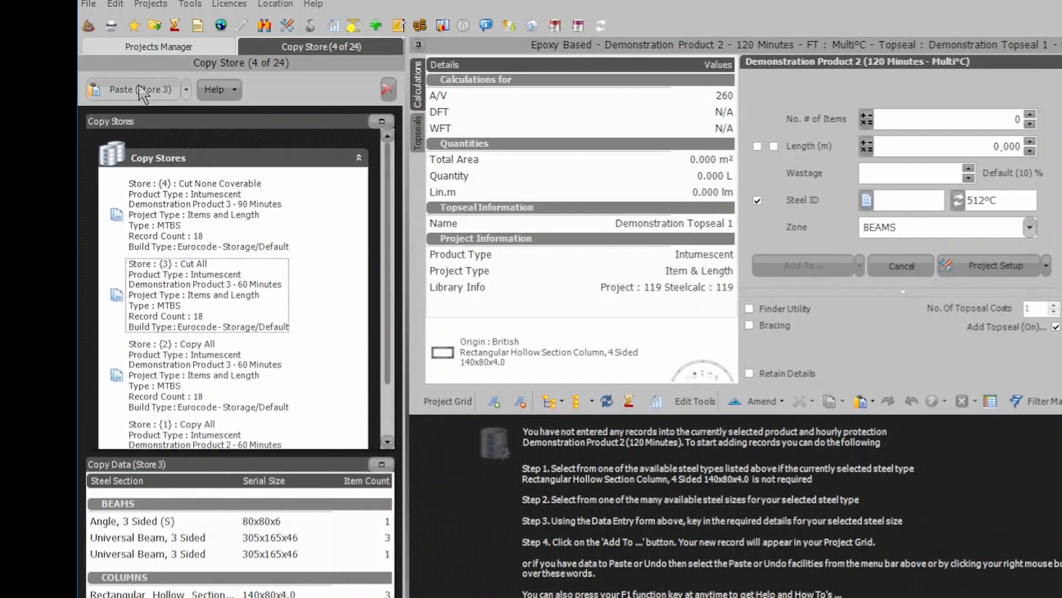
- Paste Store 3 into Demonstration Product 2's 120 Minutes protection, accepting Demonstration Topseal 1 as the replacement topseal
click(140, 89)
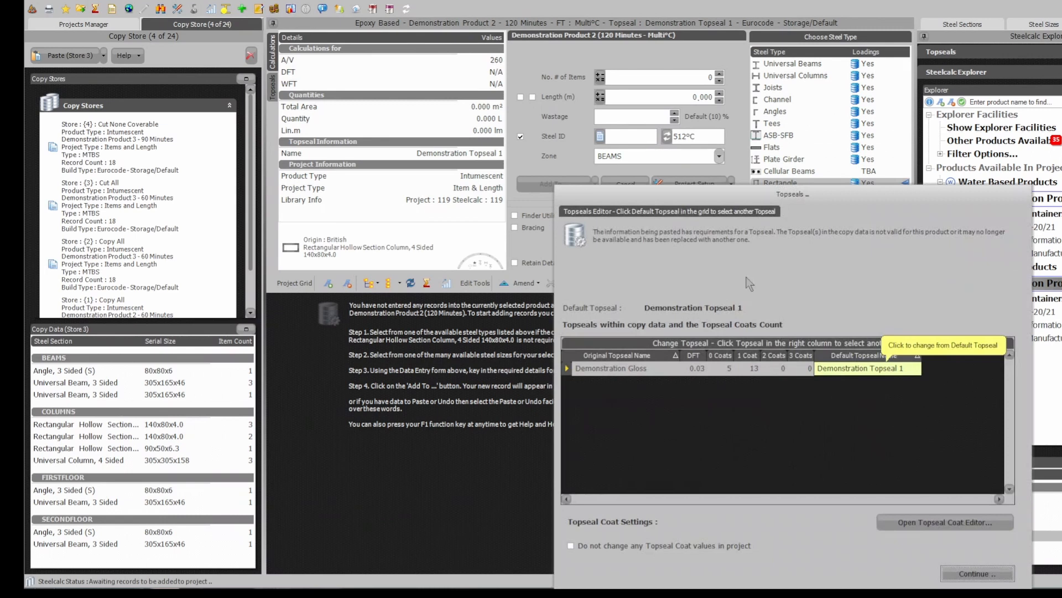
click(897, 372)
click(968, 574)
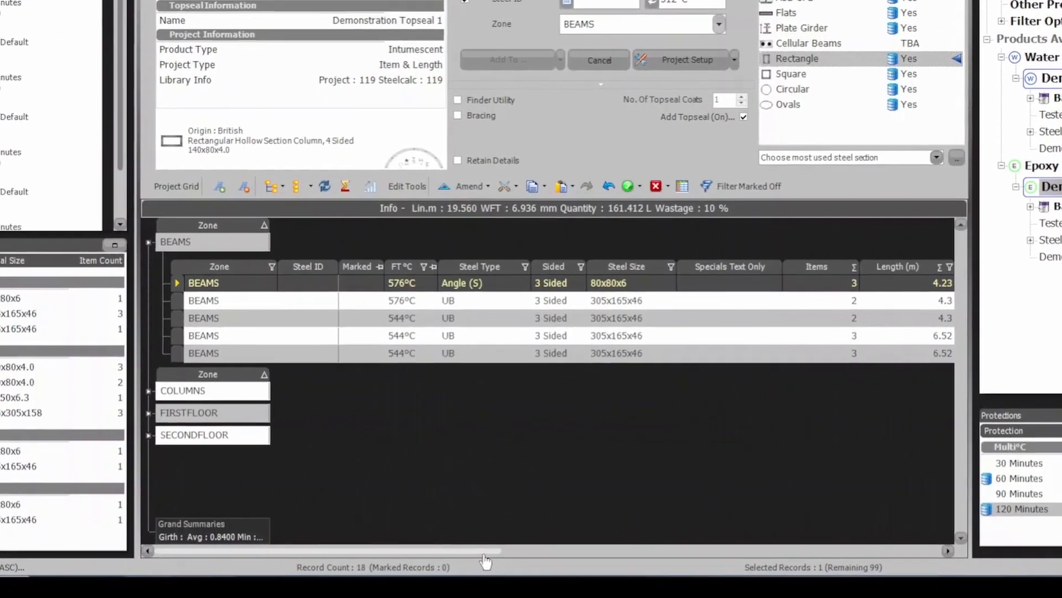
drag(484, 553, 609, 561)
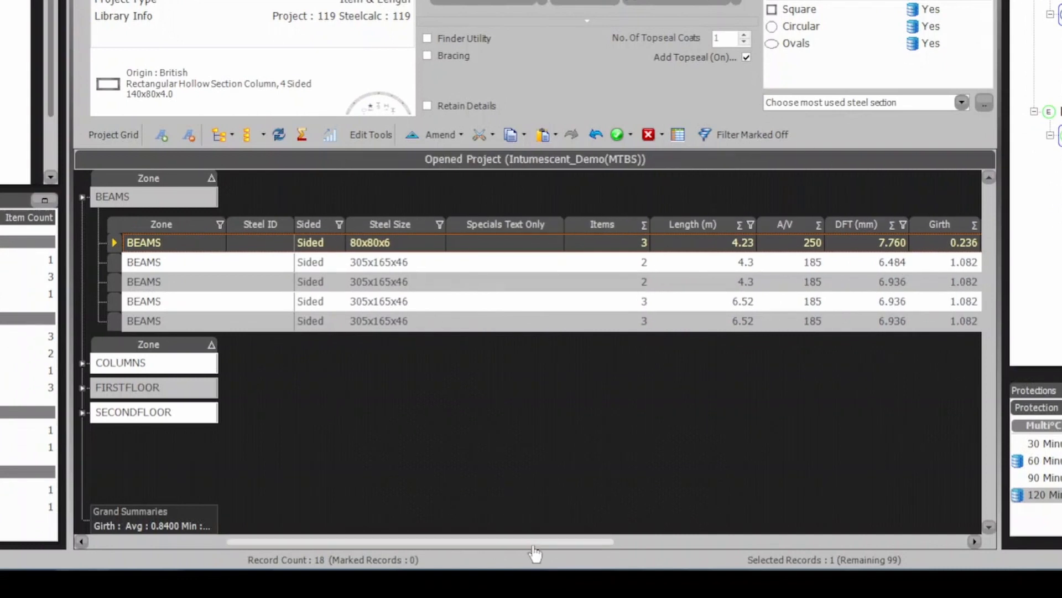
drag(535, 542, 387, 554)
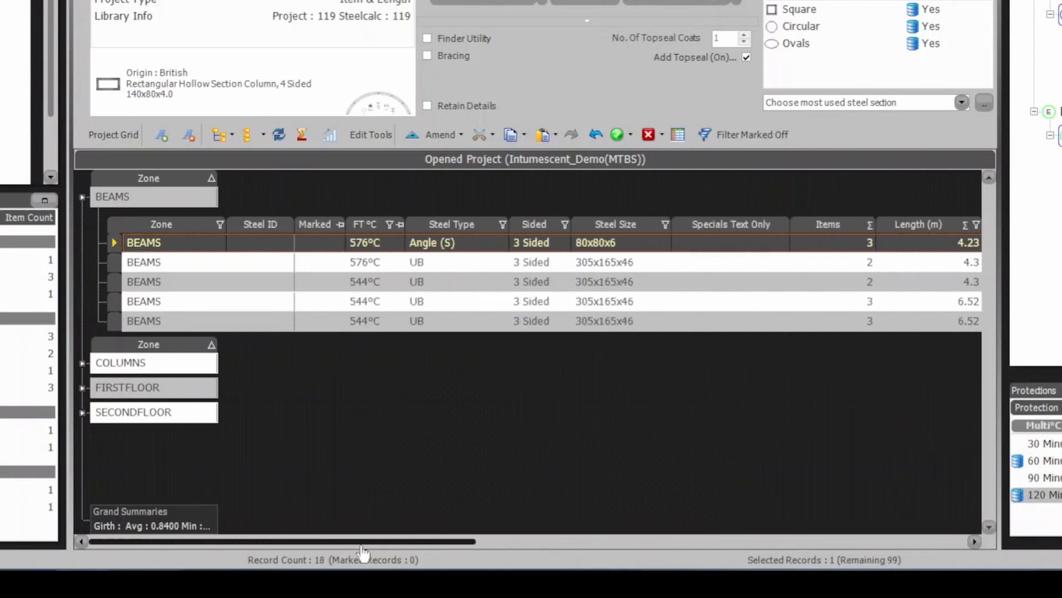
- Start amending the first 512°C 140x80x4.0 RHS column record in the COLUMNS zone, changing its section to a 3-sided Tee, 102x127x11
click(81, 364)
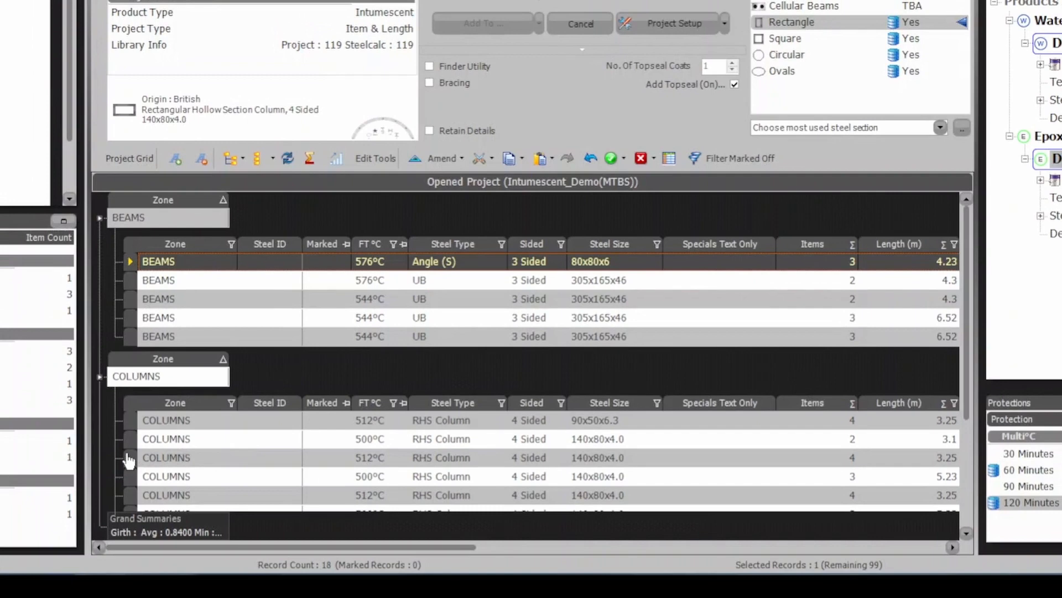
click(129, 458)
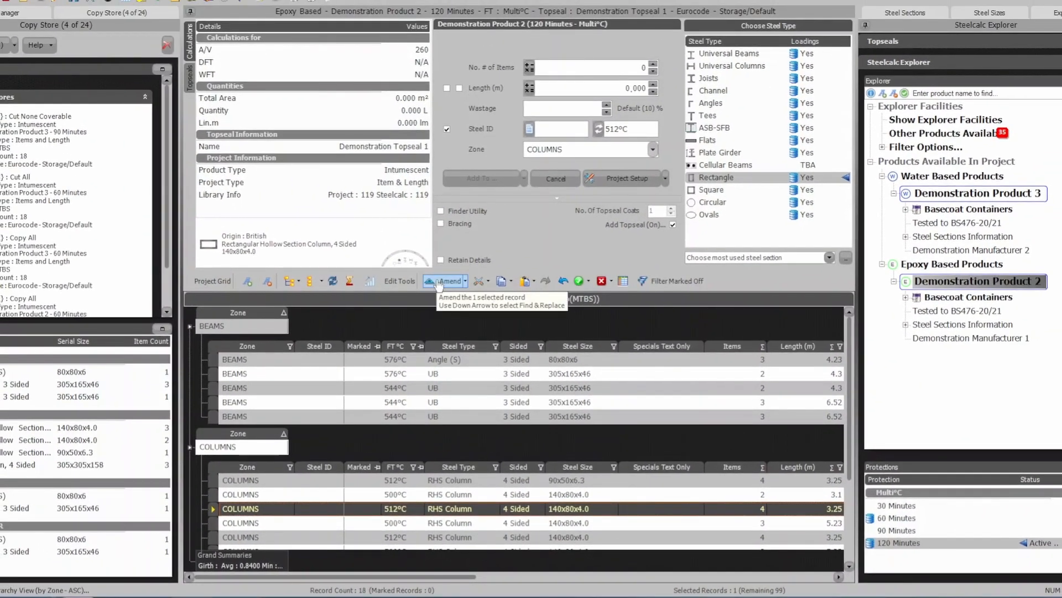
click(440, 283)
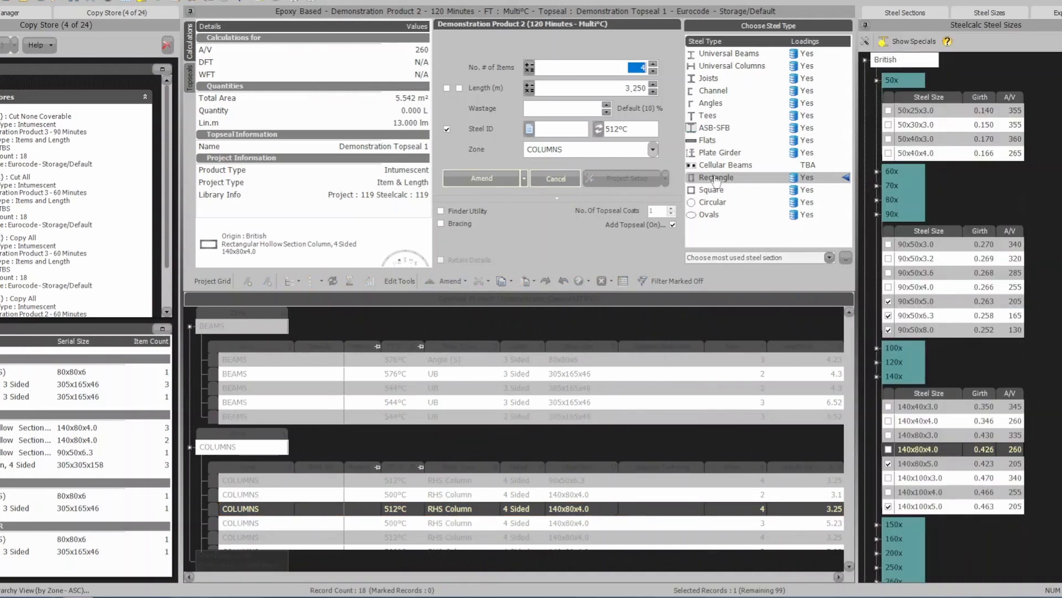
click(710, 115)
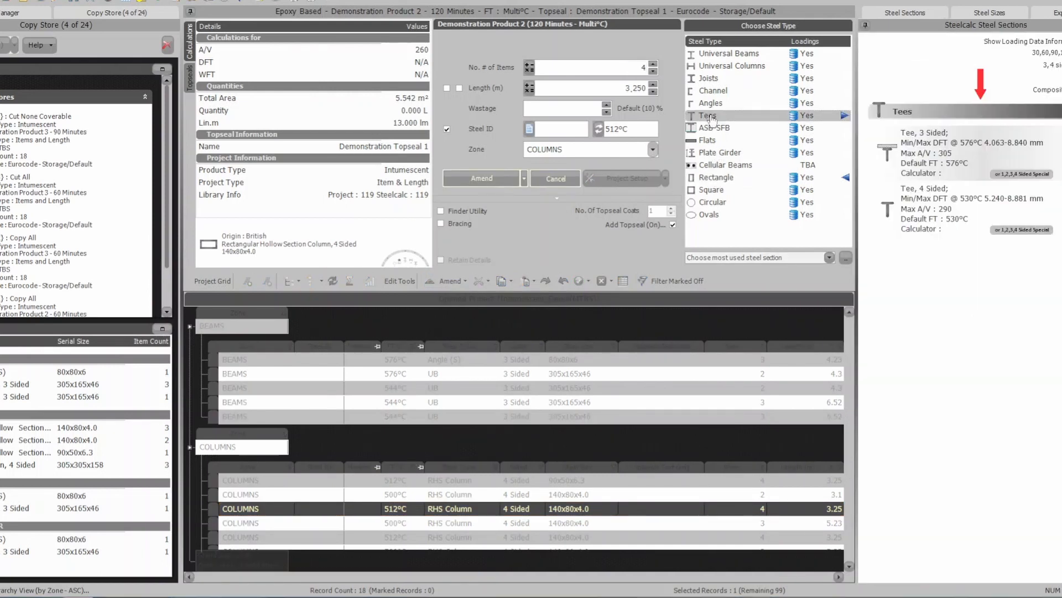
click(949, 164)
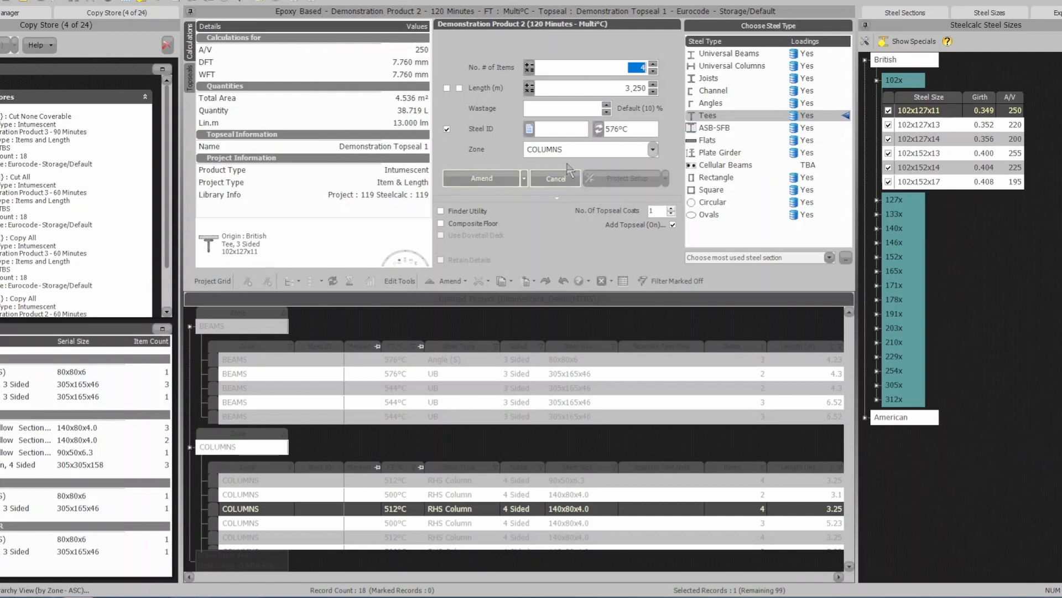
- Assign the Tee record to the BEAMS zone and apply the amendment
click(653, 151)
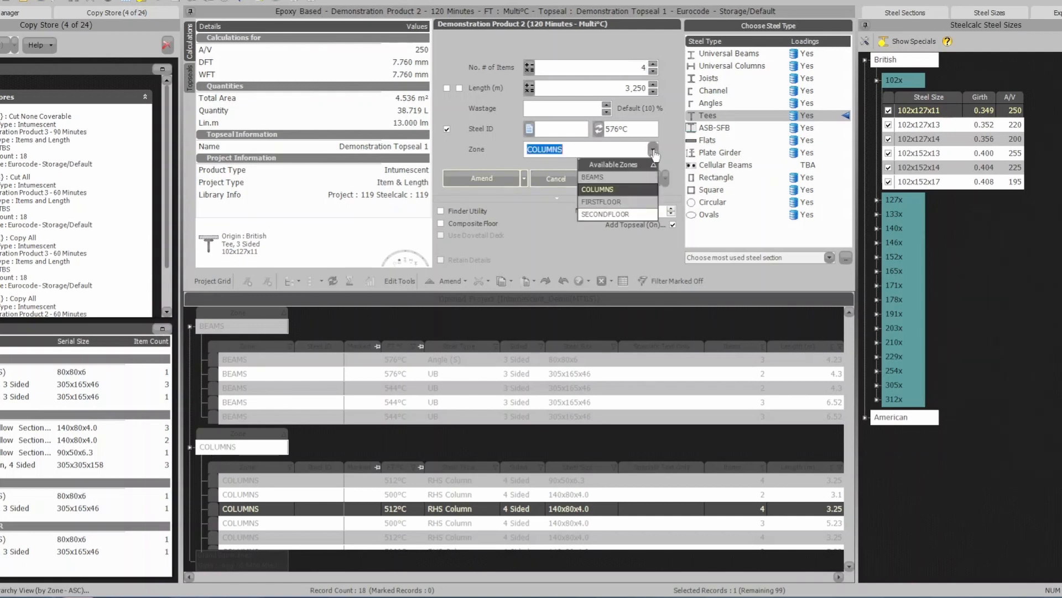
click(628, 177)
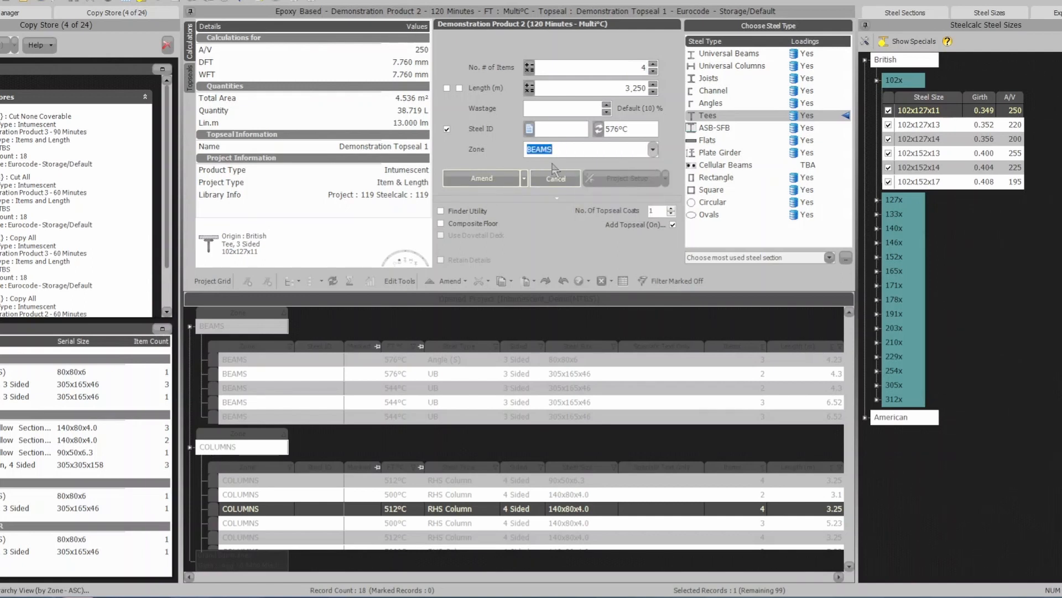
click(498, 177)
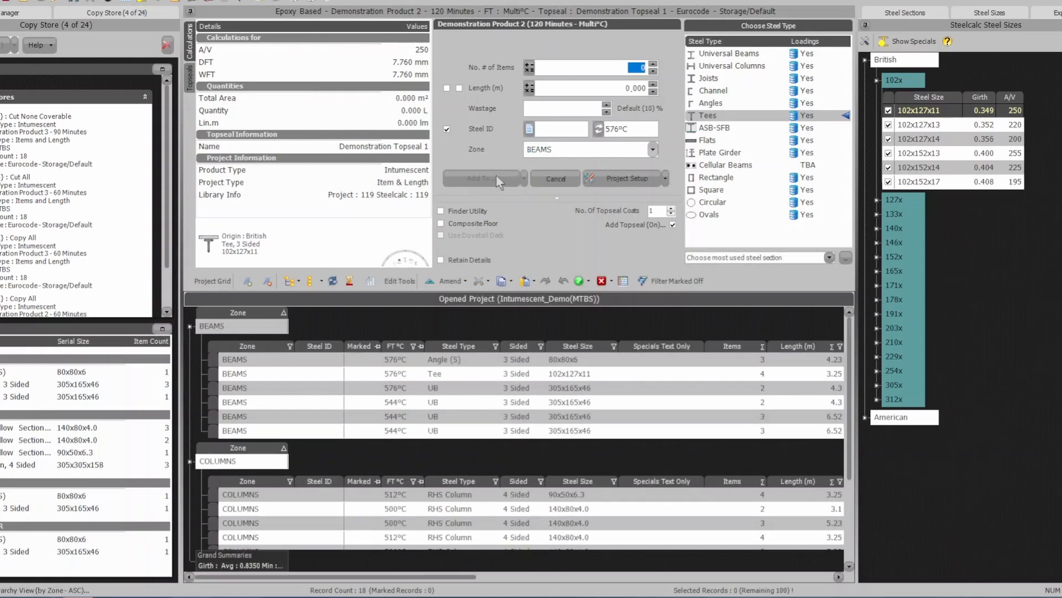
- Select the amended Tee record in the BEAMS zone to check it, and return to the Projects Manager
click(213, 379)
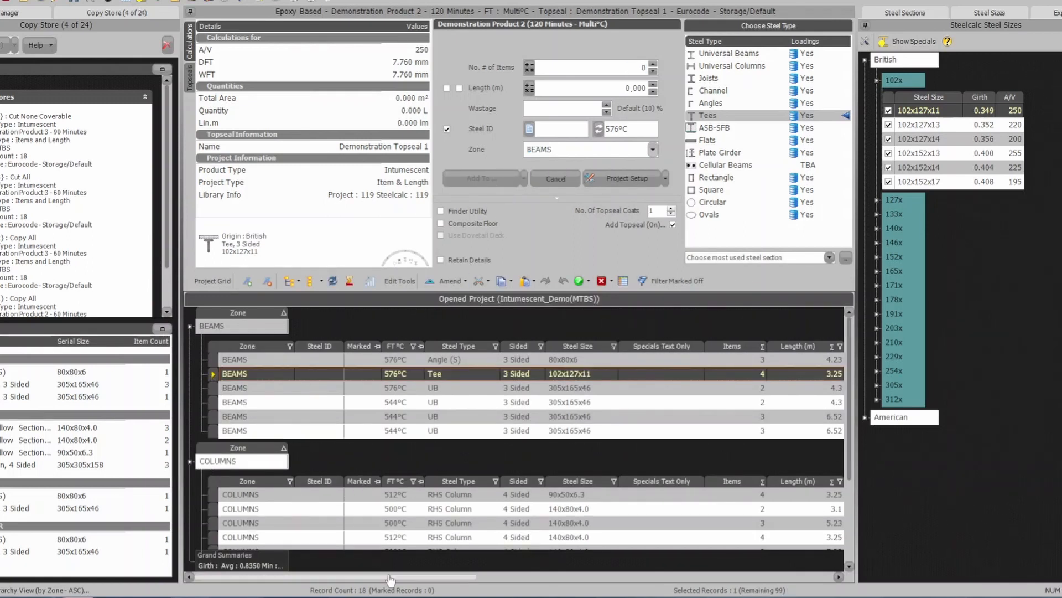
mouse_move(394, 577)
mouse_down()
mouse_move(569, 577)
mouse_move(393, 577)
mouse_up()
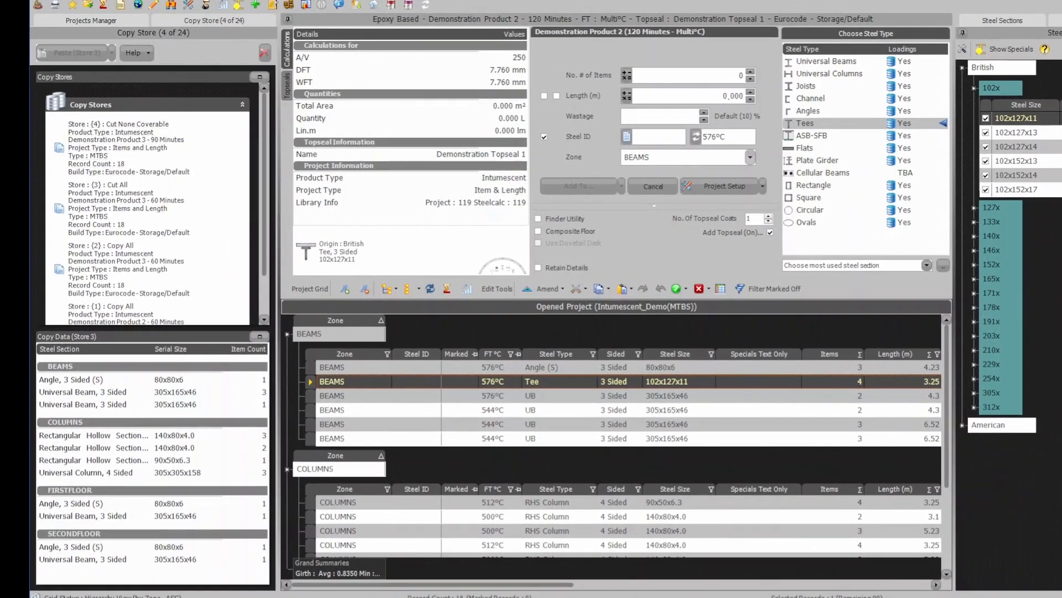
click(128, 24)
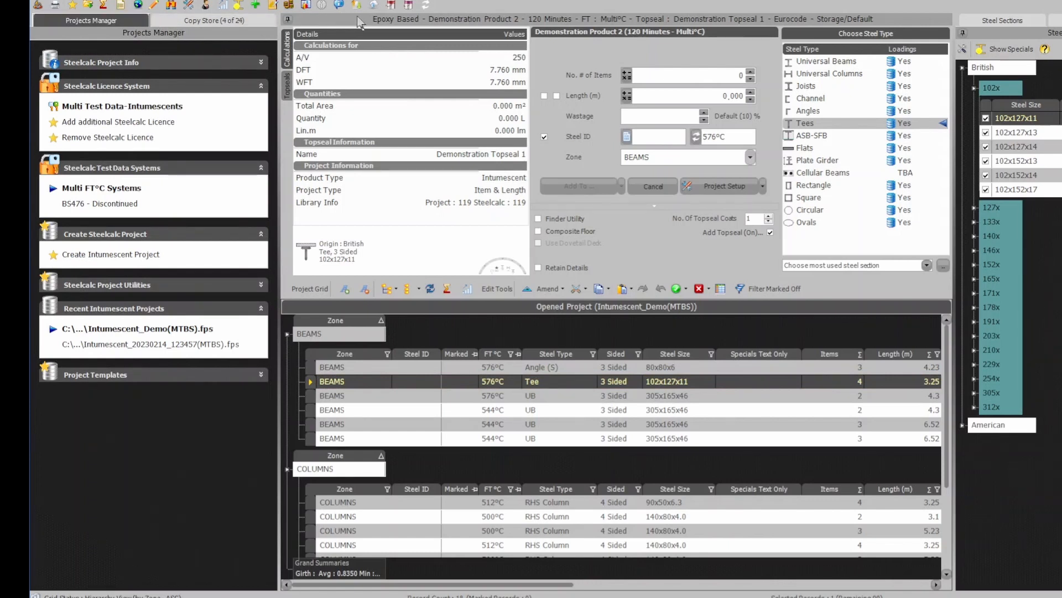